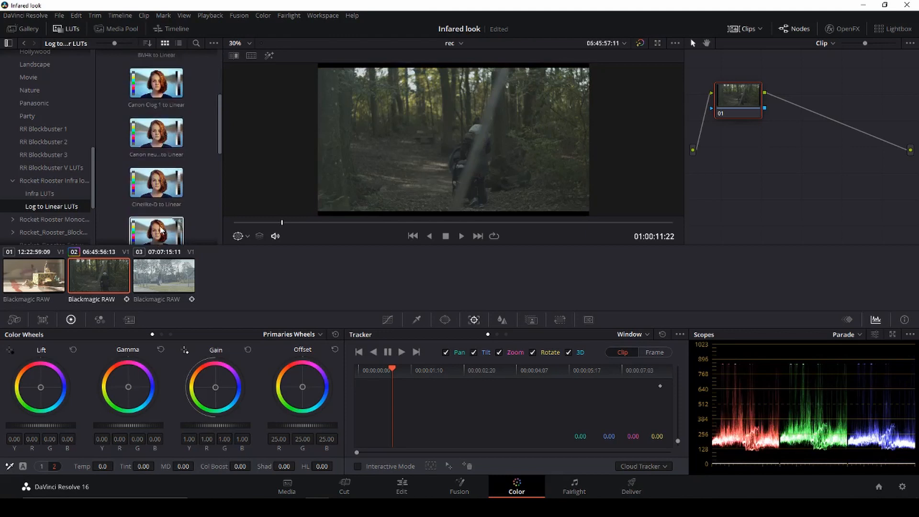
- Apply the BM4k to Linear LUT to node 01 of the second clip
{"action": "scroll", "coordinate": [161, 228], "scroll_direction": "up", "scroll_amount": 8}
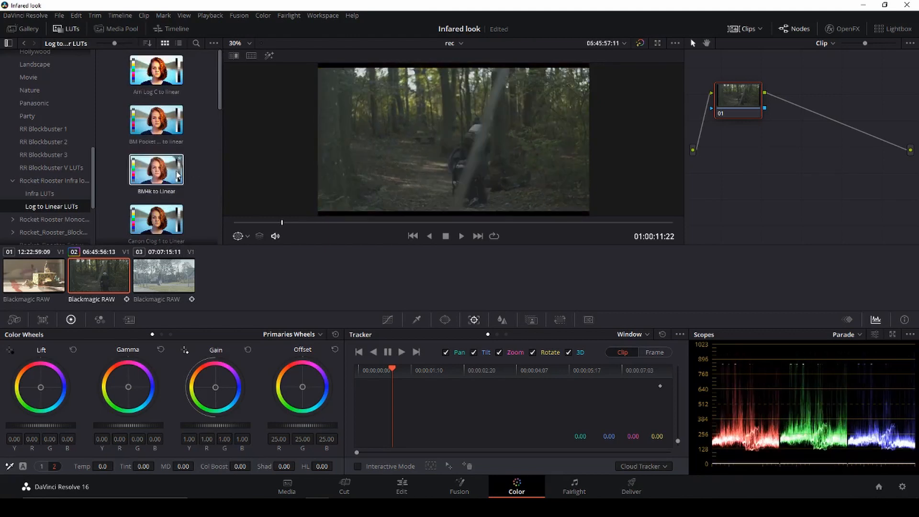
{"action": "double_click", "coordinate": [163, 179]}
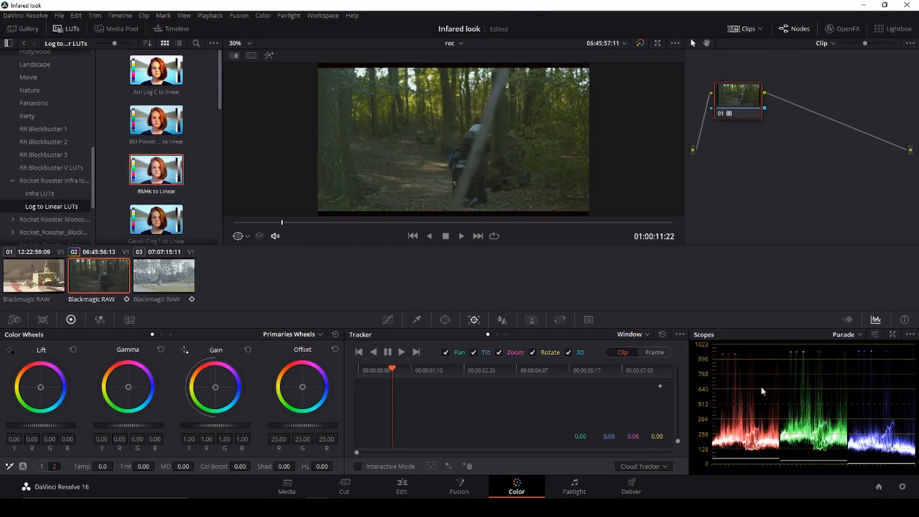
{"action": "scroll", "coordinate": [441, 159], "scroll_direction": "up", "scroll_amount": 1}
{"action": "scroll", "coordinate": [441, 159], "scroll_direction": "down", "scroll_amount": 2}
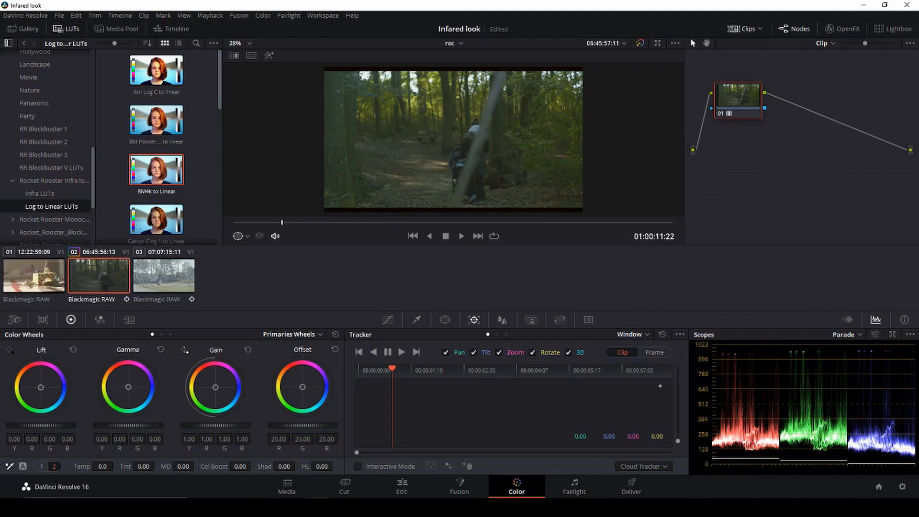
- Lower the lift of node 01 to about -0.07 and raise its gain to about 1.21
{"action": "left_click", "coordinate": [481, 192]}
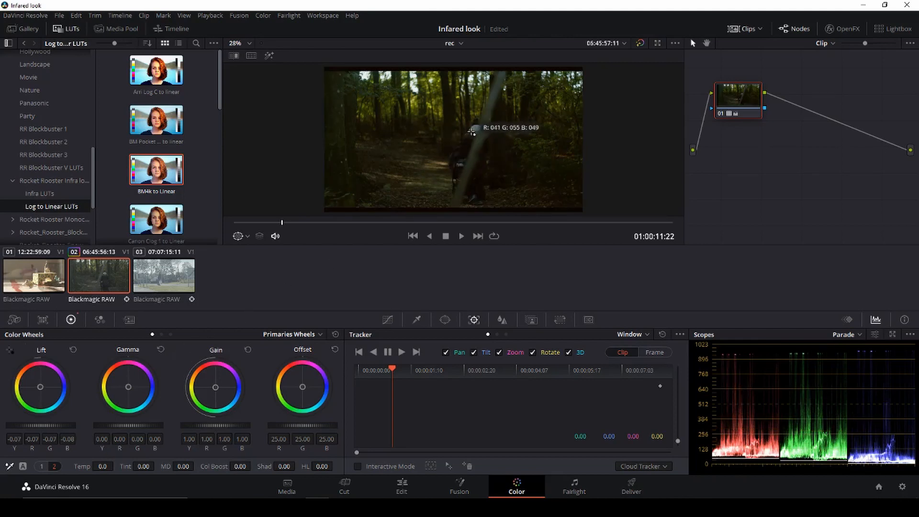
{"action": "left_click", "coordinate": [415, 91]}
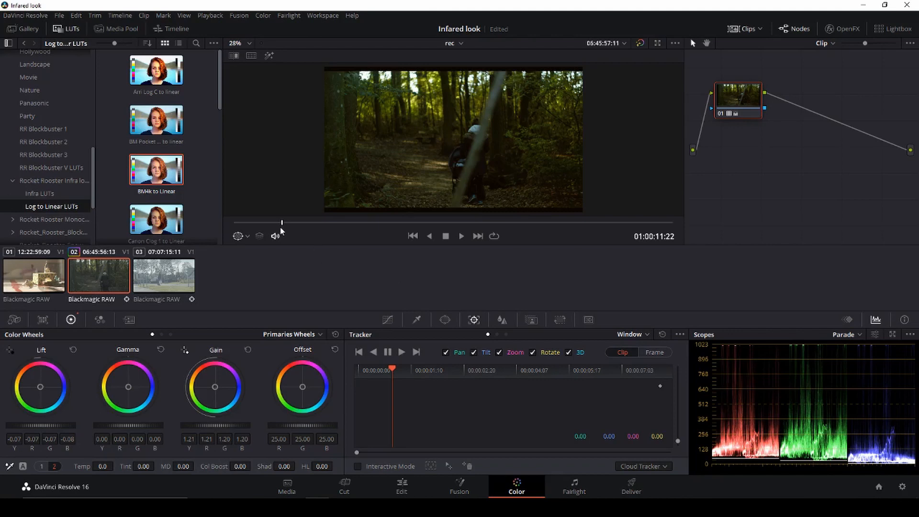
{"action": "key", "text": "space"}
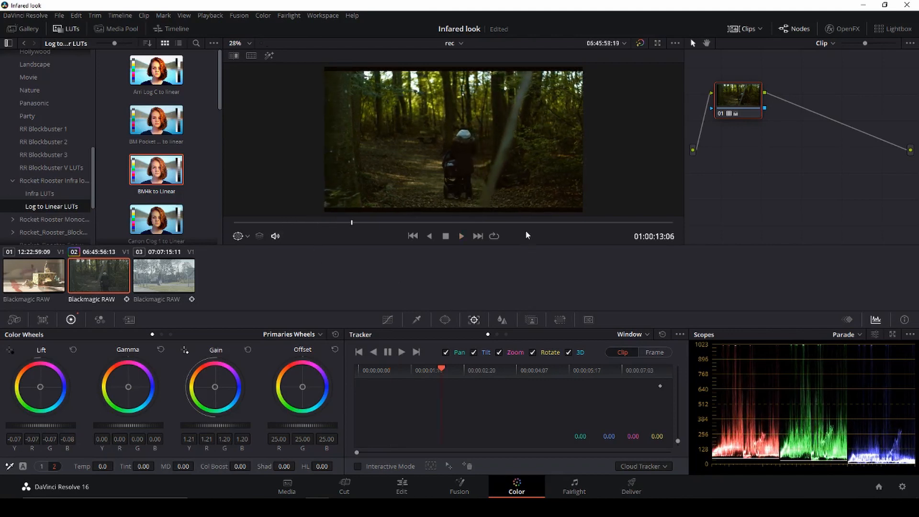
- Save the project and add a serial node after node 01
{"action": "key", "text": "ctrl+s"}
{"action": "key", "text": "alt+s"}
- Preview the Rocket Rooster Infra LUTs on the forest shot and apply RR Infra 9 to node 02
{"action": "left_click", "coordinate": [35, 194]}
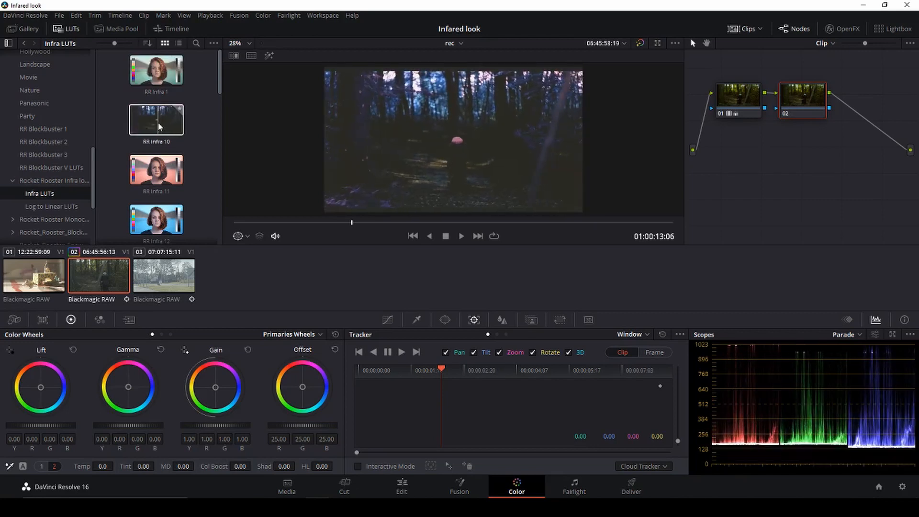
{"action": "scroll", "coordinate": [199, 154], "scroll_direction": "down", "scroll_amount": 4}
{"action": "scroll", "coordinate": [198, 157], "scroll_direction": "up", "scroll_amount": 5}
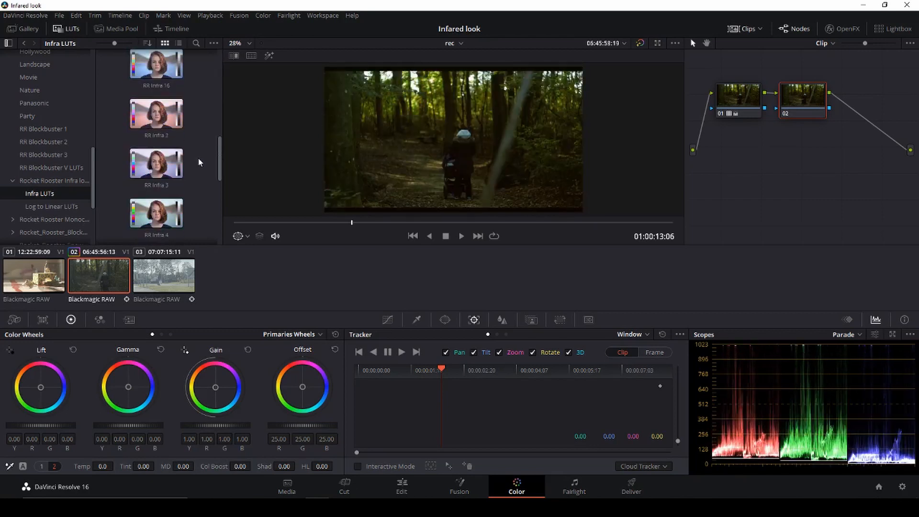
{"action": "scroll", "coordinate": [200, 166], "scroll_direction": "down", "scroll_amount": 3}
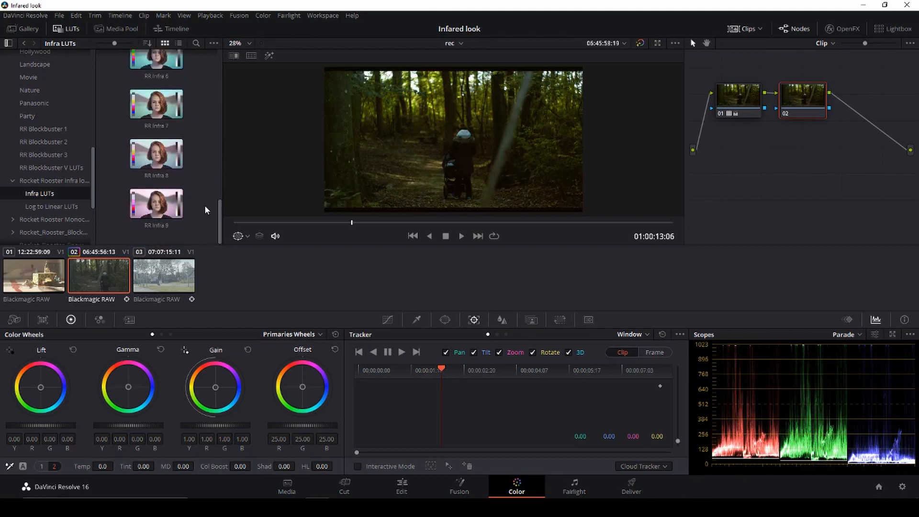
{"action": "scroll", "coordinate": [184, 200], "scroll_direction": "up", "scroll_amount": 4}
{"action": "scroll", "coordinate": [184, 201], "scroll_direction": "down", "scroll_amount": 6}
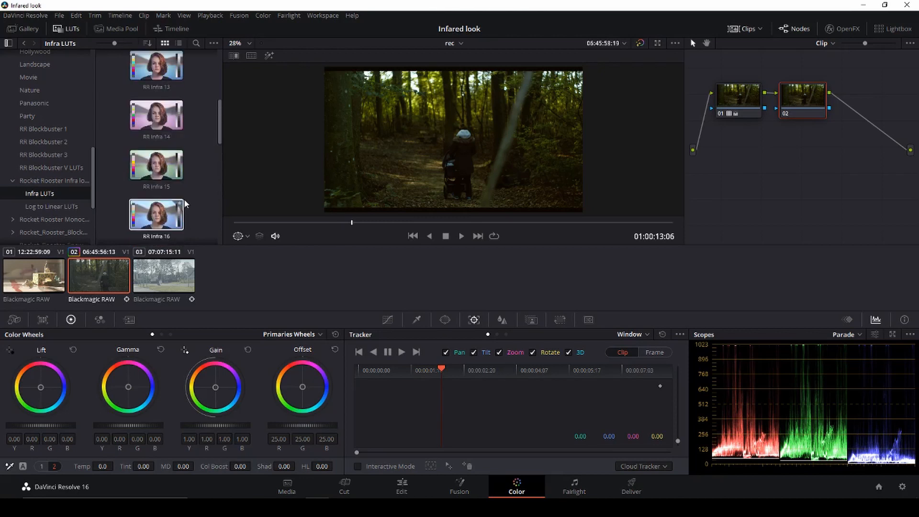
{"action": "scroll", "coordinate": [184, 200], "scroll_direction": "up", "scroll_amount": 6}
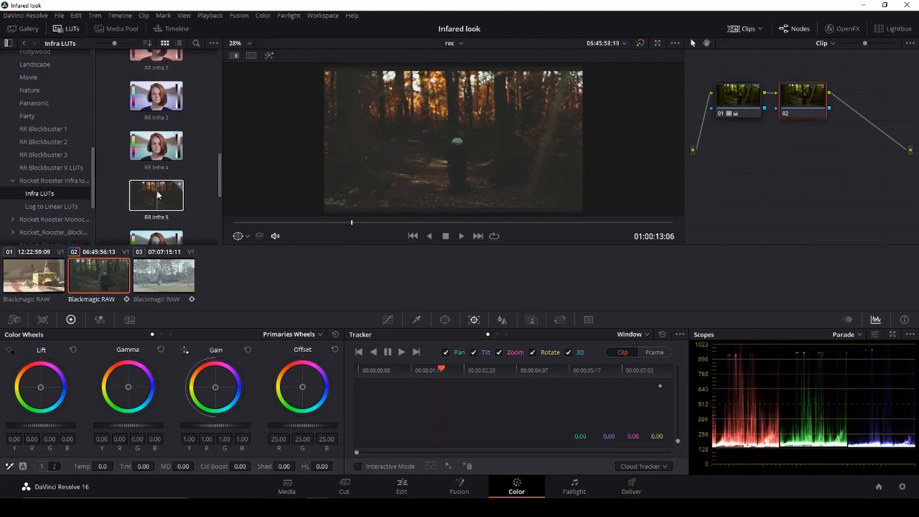
{"action": "scroll", "coordinate": [162, 202], "scroll_direction": "down", "scroll_amount": 2}
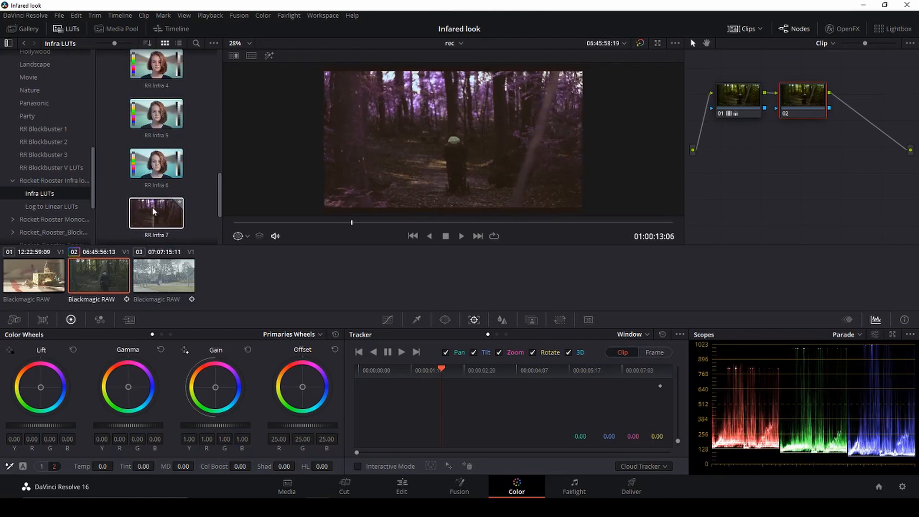
{"action": "scroll", "coordinate": [157, 208], "scroll_direction": "down", "scroll_amount": 1}
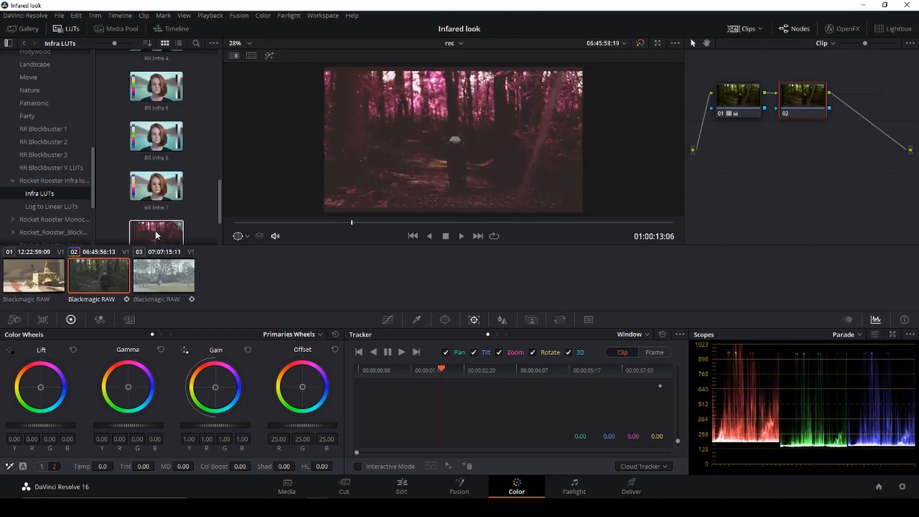
{"action": "scroll", "coordinate": [155, 231], "scroll_direction": "down", "scroll_amount": 1}
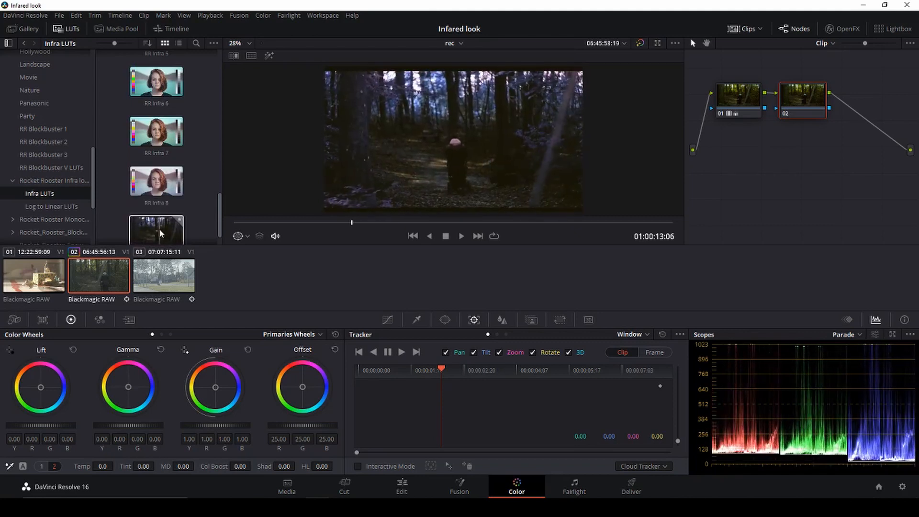
{"action": "scroll", "coordinate": [159, 229], "scroll_direction": "down", "scroll_amount": 1}
{"action": "left_click", "coordinate": [161, 206]}
{"action": "double_click", "coordinate": [162, 207]}
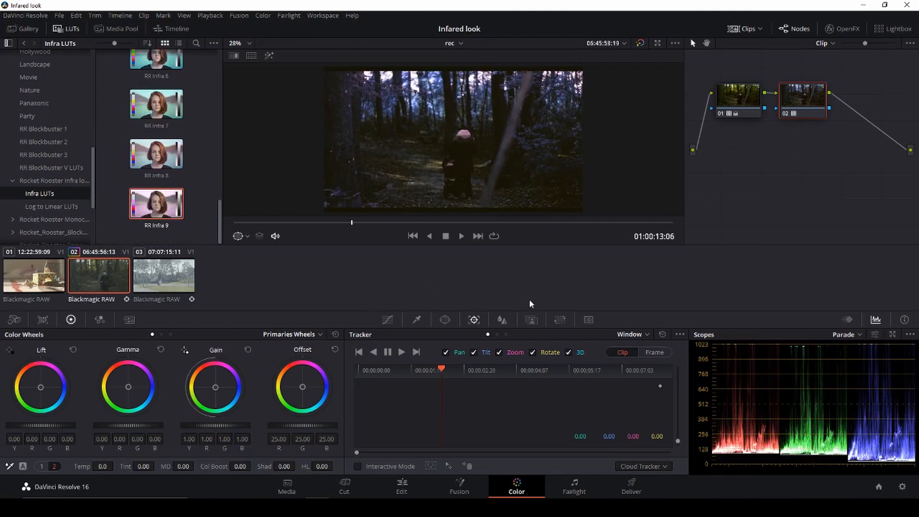
- Play the second clip from near its beginning to check the infrared look in motion
{"action": "left_click_drag", "start_coordinate": [346, 222], "coordinate": [215, 225]}
{"action": "key", "text": "space"}
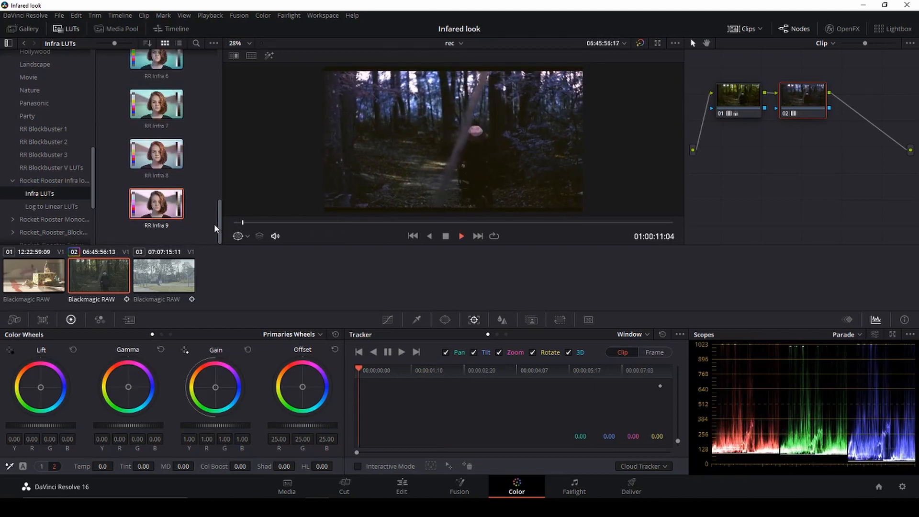
{"action": "key", "text": "space"}
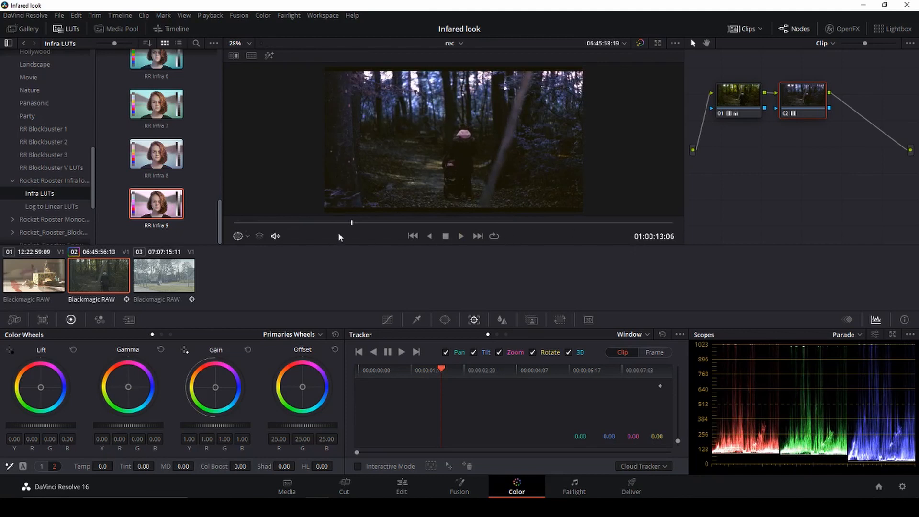
- Trim the start of the second clip on the edit timeline to 01:00:13:03
{"action": "mouse_move", "coordinate": [351, 220]}
{"action": "left_mouse_down"}
{"action": "mouse_move", "coordinate": [365, 222]}
{"action": "mouse_move", "coordinate": [346, 227]}
{"action": "left_mouse_up"}
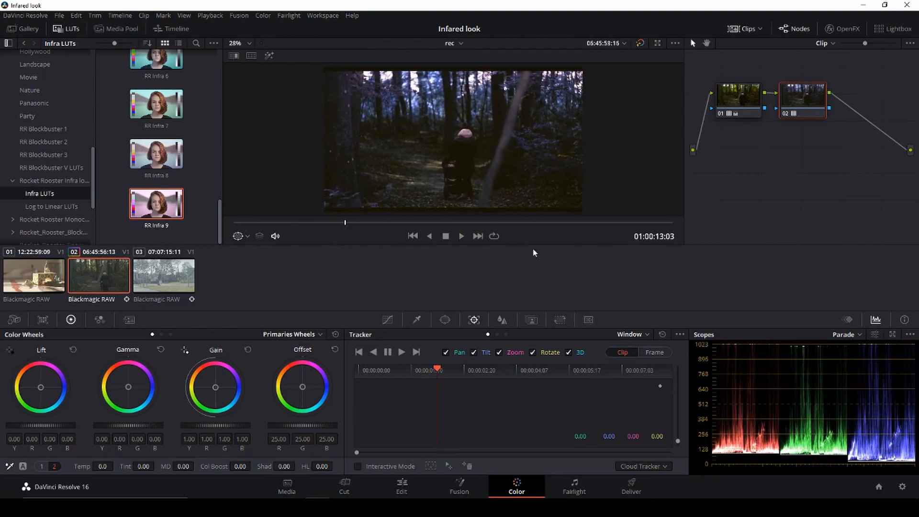
{"action": "left_click", "coordinate": [403, 487]}
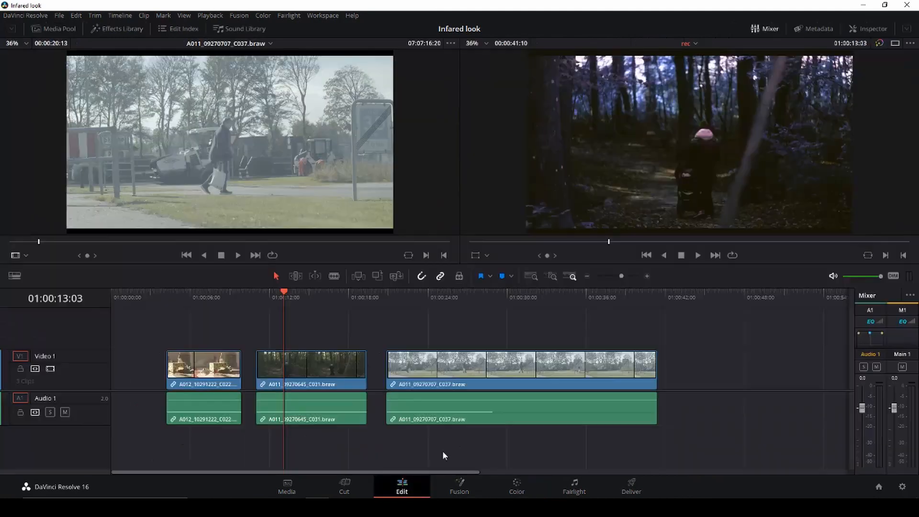
{"action": "left_click_drag", "start_coordinate": [260, 377], "coordinate": [282, 376]}
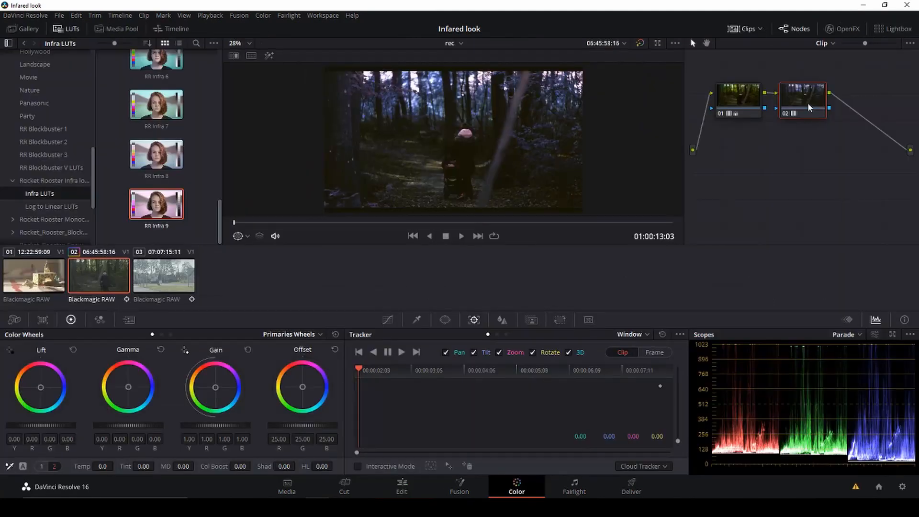
- Shift node 02 slightly away from node 01 and enable a curve window on it
{"action": "left_click_drag", "start_coordinate": [809, 107], "coordinate": [823, 105]}
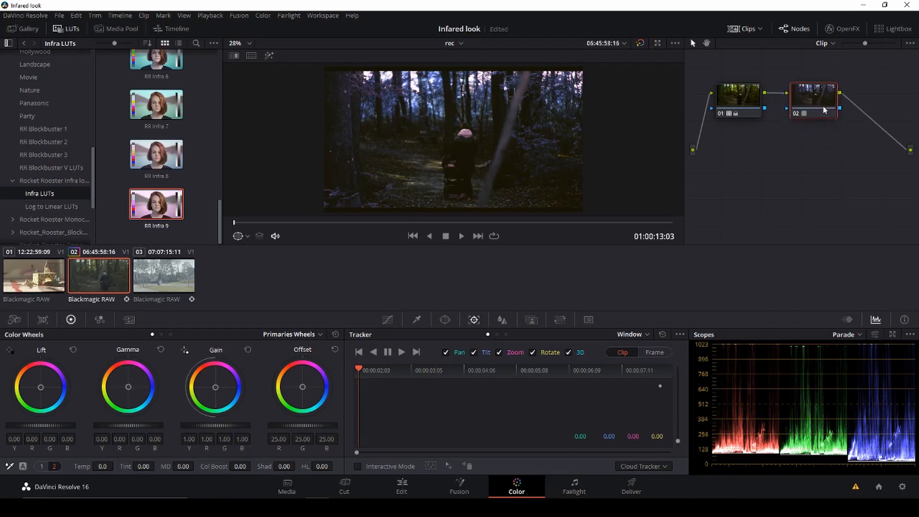
{"action": "scroll", "coordinate": [469, 174], "scroll_direction": "up", "scroll_amount": 4}
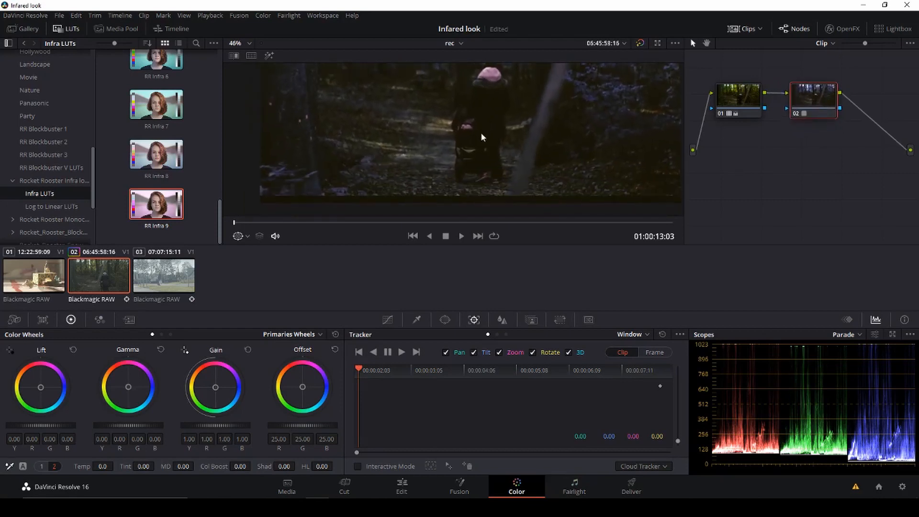
{"action": "scroll", "coordinate": [480, 155], "scroll_direction": "down", "scroll_amount": 1}
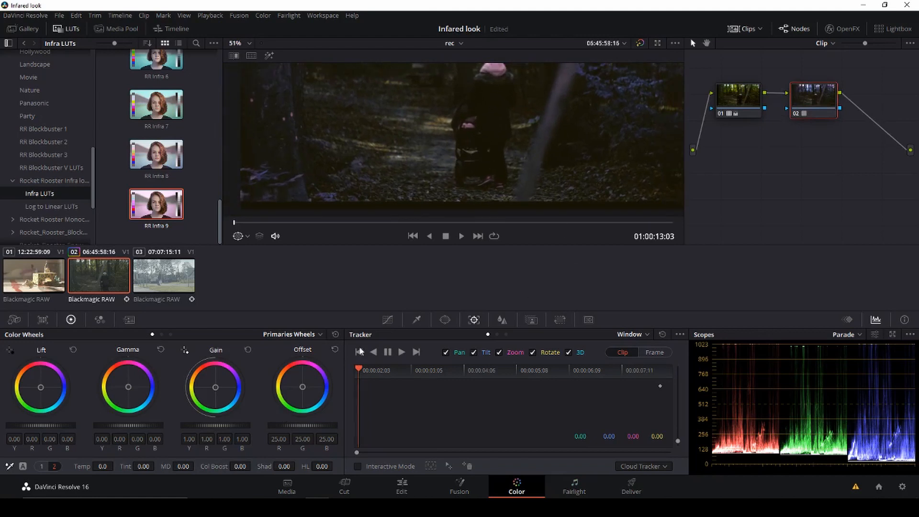
{"action": "left_click", "coordinate": [445, 320]}
{"action": "left_click", "coordinate": [367, 435]}
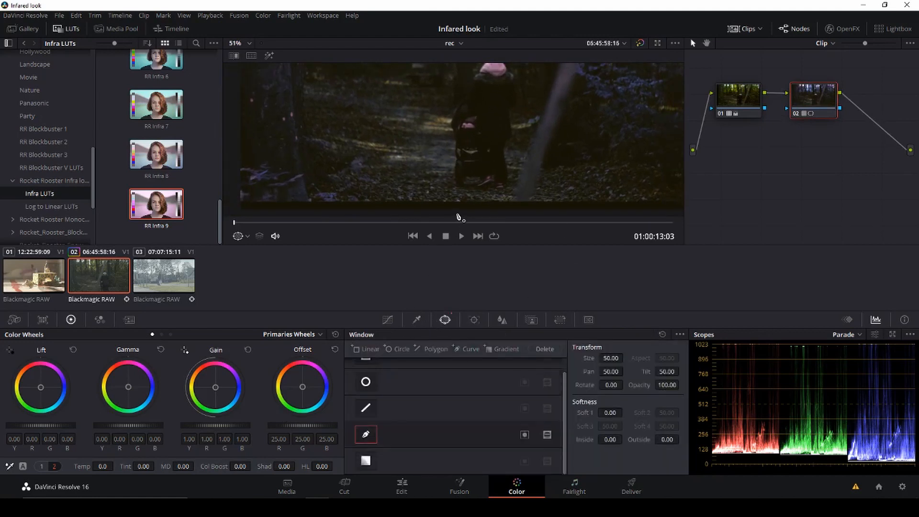
- Start the curve mask at the walking person's feet, tracing around the stroller wheels and up the stroller's left edge
{"action": "scroll", "coordinate": [459, 218], "scroll_direction": "up", "scroll_amount": 2}
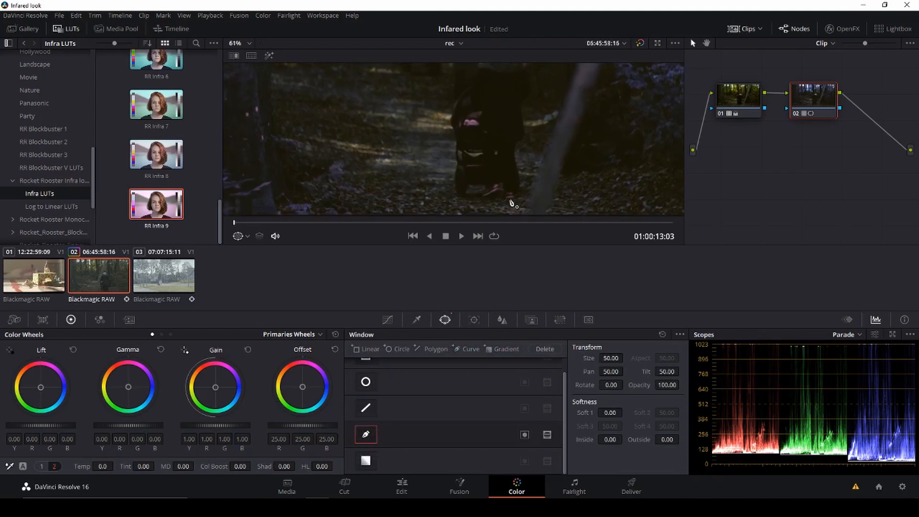
{"action": "left_click", "coordinate": [510, 199]}
{"action": "left_click", "coordinate": [492, 198]}
{"action": "left_click", "coordinate": [479, 197]}
{"action": "left_click", "coordinate": [485, 188]}
{"action": "left_click", "coordinate": [472, 186]}
{"action": "left_click", "coordinate": [466, 191]}
{"action": "left_click", "coordinate": [463, 198]}
{"action": "left_click", "coordinate": [455, 186]}
{"action": "left_click", "coordinate": [457, 138]}
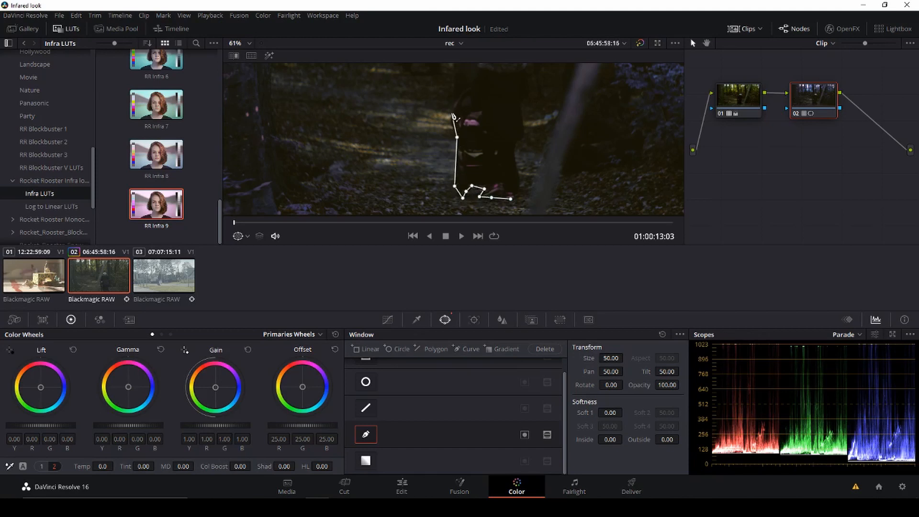
- Continue the curve mask up the left side of the person's arm, shoulder and hood to the top of the hat
{"action": "middle_click", "coordinate": [451, 113]}
{"action": "left_click_drag", "start_coordinate": [455, 112], "coordinate": [418, 180]}
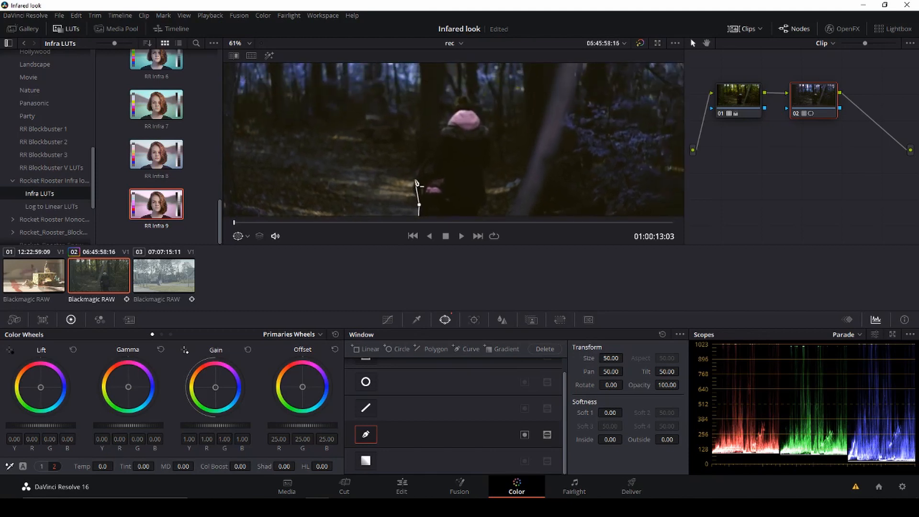
{"action": "left_click", "coordinate": [413, 192]}
{"action": "left_click", "coordinate": [417, 171]}
{"action": "left_click", "coordinate": [428, 156]}
{"action": "left_click", "coordinate": [439, 145]}
{"action": "left_click", "coordinate": [440, 125]}
{"action": "left_click", "coordinate": [457, 97]}
{"action": "left_click", "coordinate": [462, 94]}
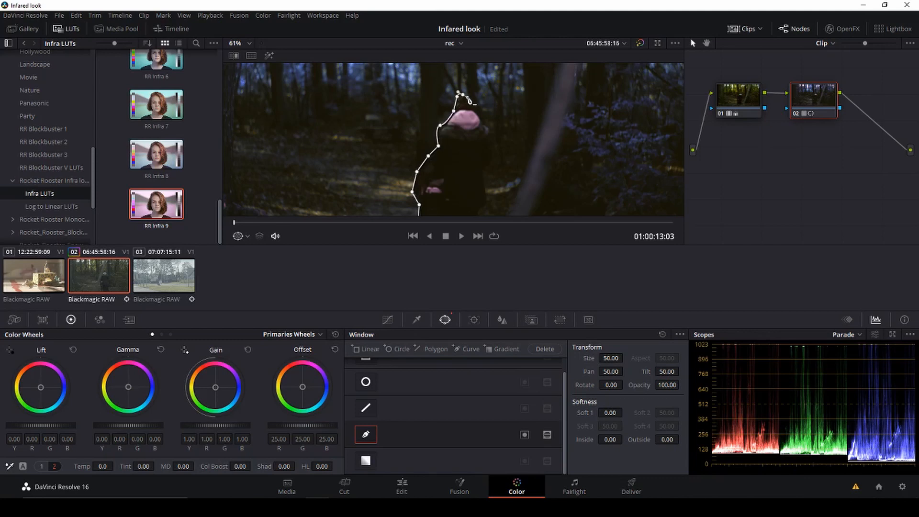
- Trace the curve mask down the right side of the person and close it at the feet
{"action": "left_click", "coordinate": [473, 109]}
{"action": "left_click", "coordinate": [482, 117]}
{"action": "left_click", "coordinate": [490, 129]}
{"action": "left_click", "coordinate": [493, 158]}
{"action": "left_click", "coordinate": [485, 170]}
{"action": "left_click", "coordinate": [489, 197]}
{"action": "scroll", "coordinate": [489, 198], "scroll_direction": "down", "scroll_amount": 2}
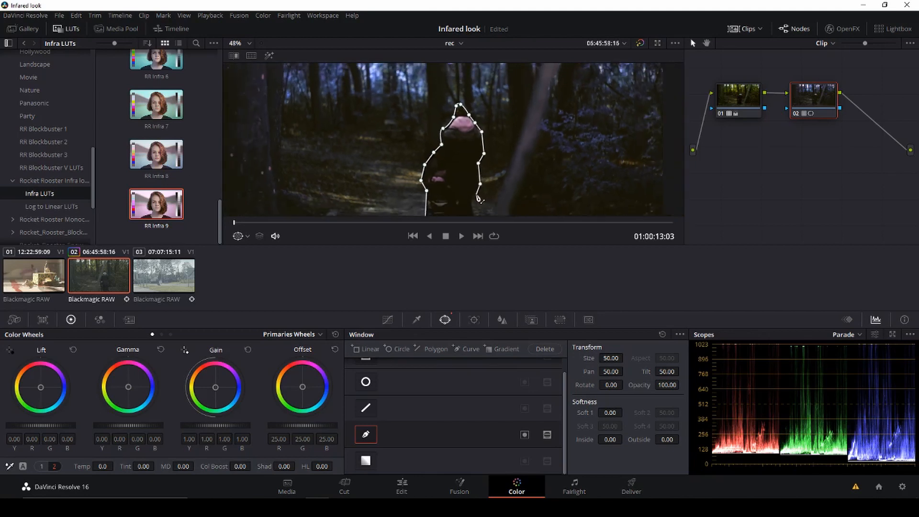
{"action": "scroll", "coordinate": [476, 203], "scroll_direction": "down", "scroll_amount": 2}
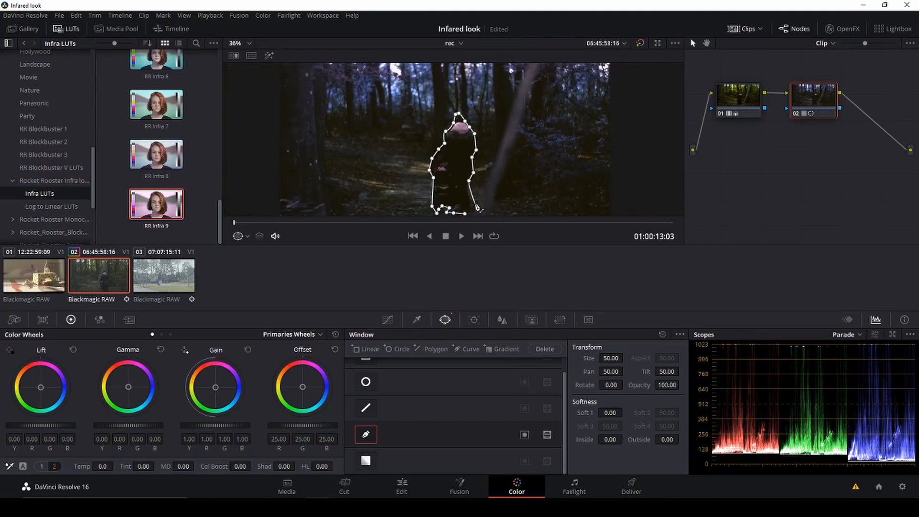
{"action": "left_click", "coordinate": [472, 211]}
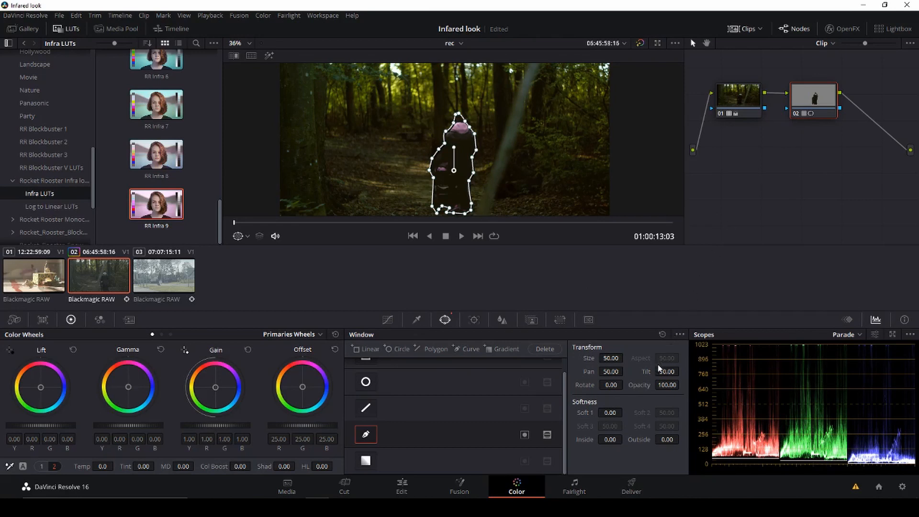
- Invert the person's mask and track it forward to the end of the clip, then return to the first frame
{"action": "left_click", "coordinate": [525, 436]}
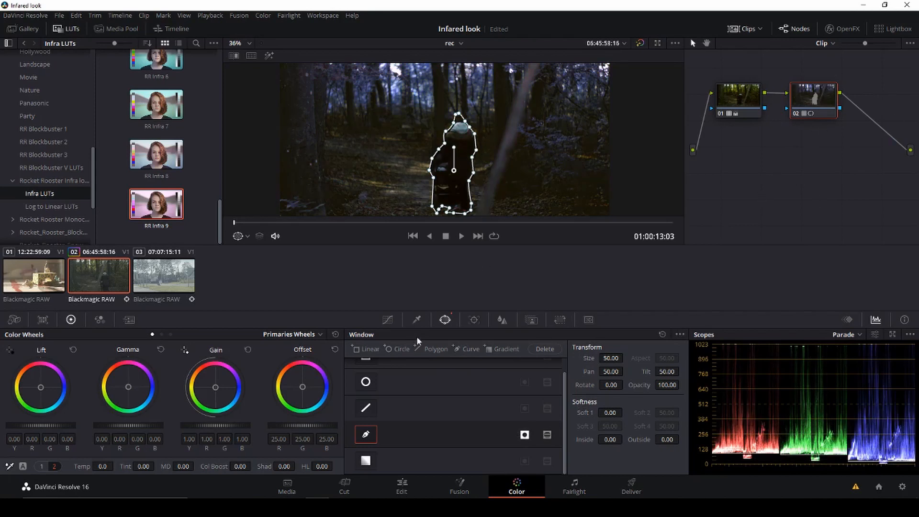
{"action": "left_click", "coordinate": [474, 320]}
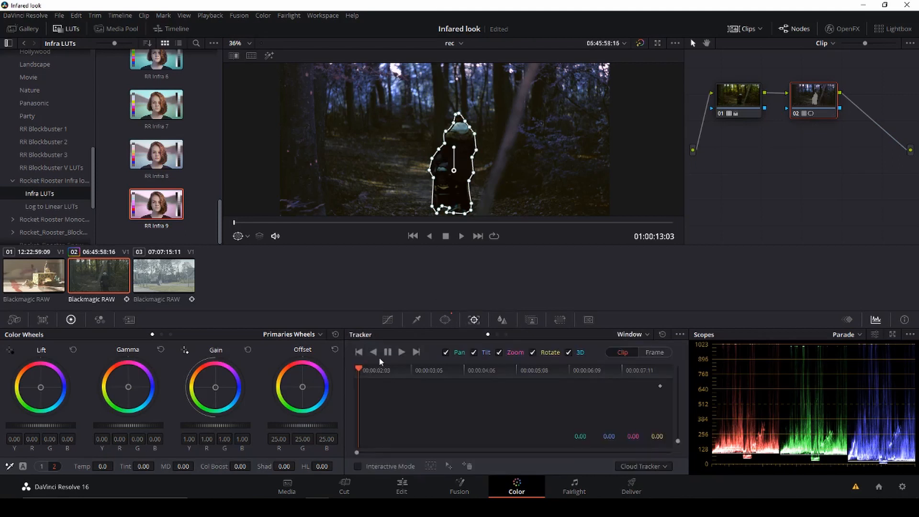
{"action": "left_click", "coordinate": [404, 351]}
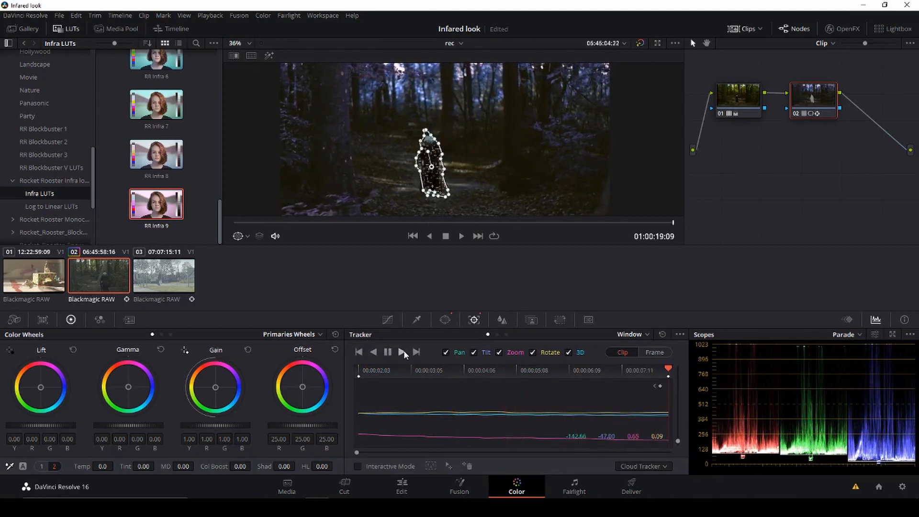
{"action": "left_click_drag", "start_coordinate": [664, 368], "coordinate": [352, 373]}
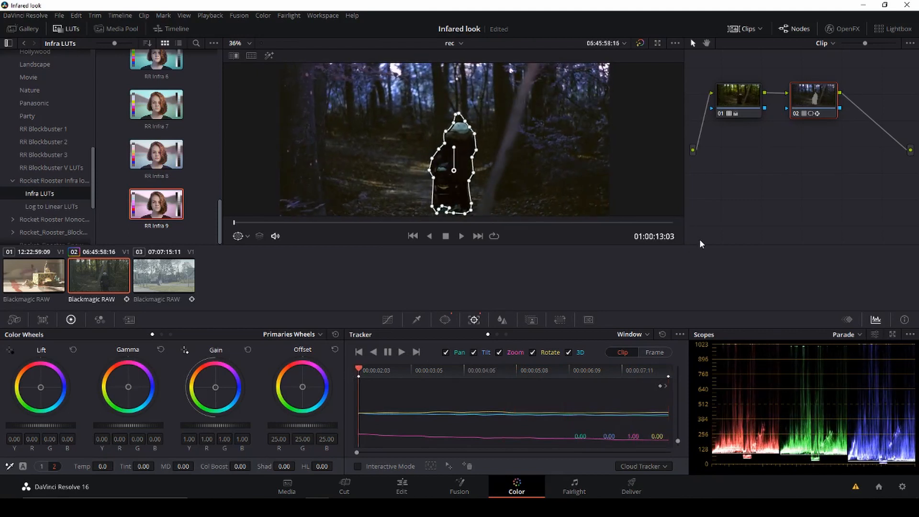
- Increase the contrast of the first node in the forest clip's grade
{"action": "left_click", "coordinate": [733, 100]}
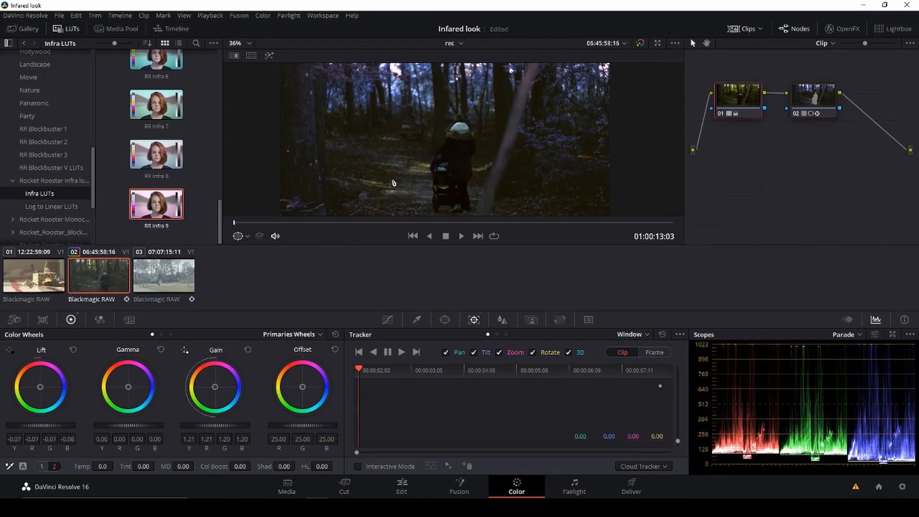
{"action": "scroll", "coordinate": [403, 192], "scroll_direction": "down", "scroll_amount": 1}
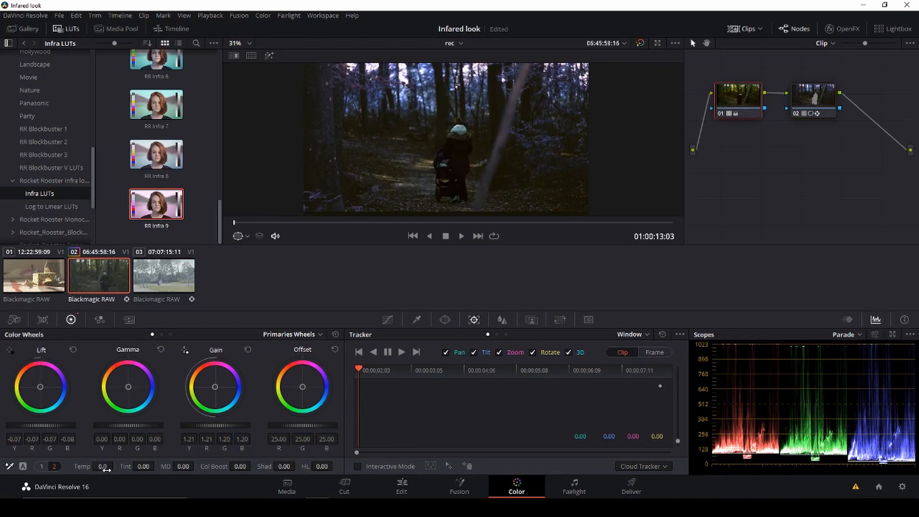
{"action": "left_click", "coordinate": [42, 467]}
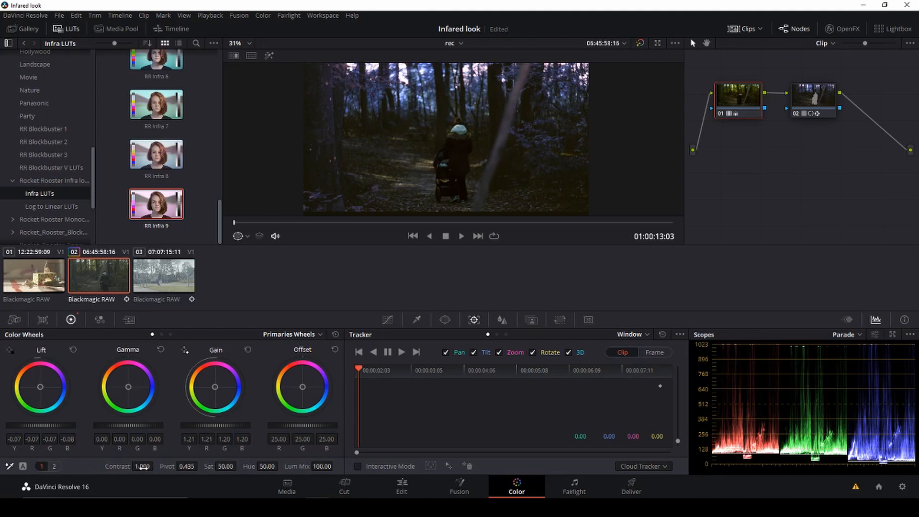
{"action": "left_click_drag", "start_coordinate": [156, 465], "coordinate": [173, 467]}
{"action": "left_click_drag", "start_coordinate": [239, 466], "coordinate": [239, 466]}
- Set the first node's colour temperature to 240 and its colour boost to 39
{"action": "left_click", "coordinate": [54, 467]}
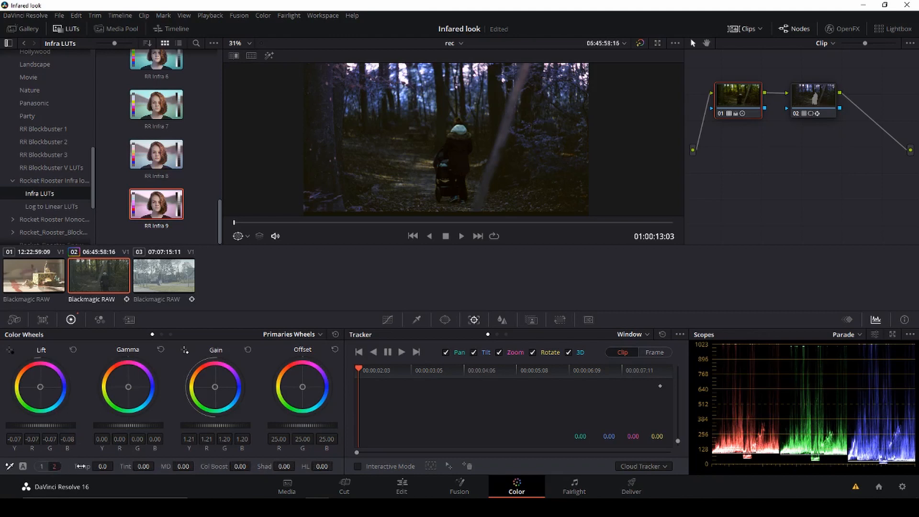
{"action": "left_click_drag", "start_coordinate": [102, 466], "coordinate": [116, 466]}
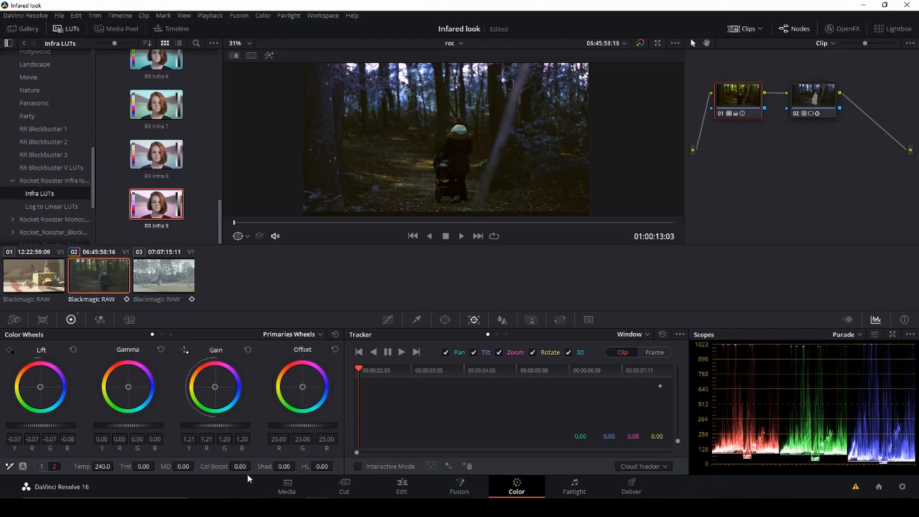
{"action": "left_click_drag", "start_coordinate": [240, 466], "coordinate": [254, 466]}
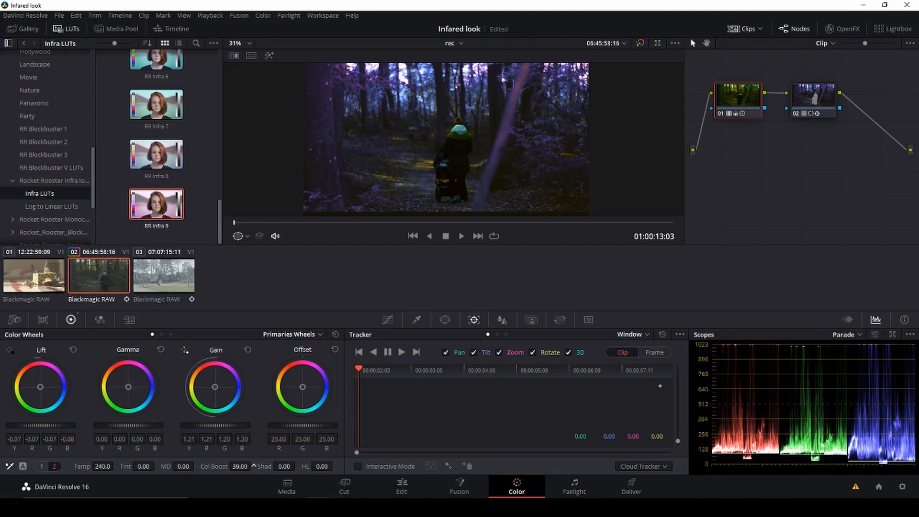
- Soften the person's curve mask on the second node with Soft 1 at 0.20, Inside at 0.18 and Outside at 0.20
{"action": "left_click", "coordinate": [804, 98]}
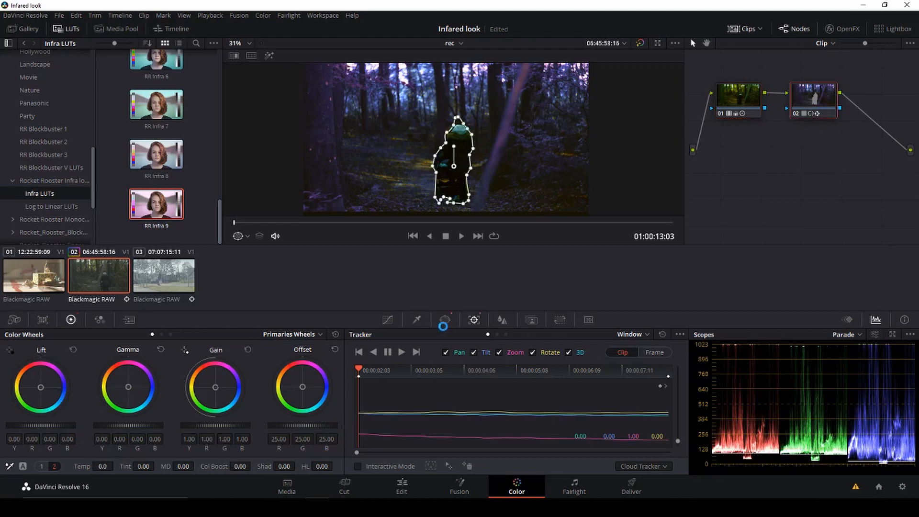
{"action": "left_click", "coordinate": [445, 320]}
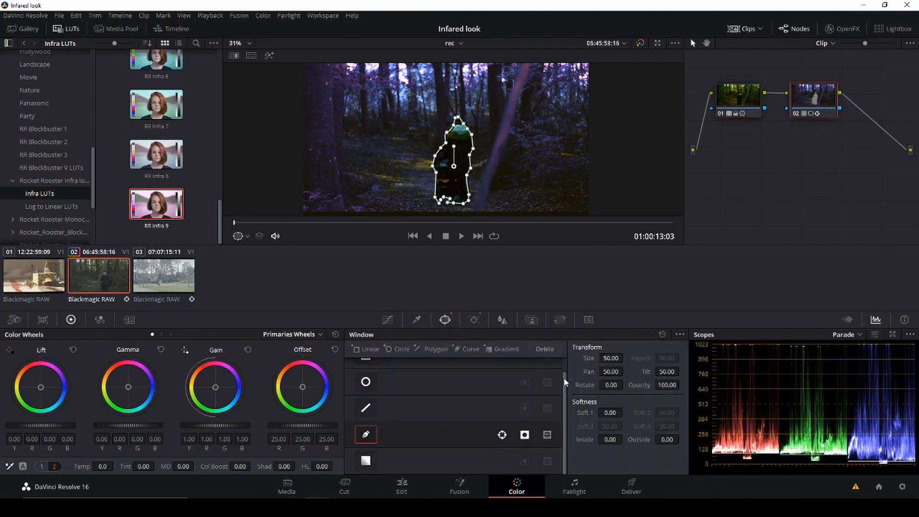
{"action": "left_click_drag", "start_coordinate": [611, 439], "coordinate": [676, 440]}
{"action": "left_click_drag", "start_coordinate": [611, 412], "coordinate": [621, 413]}
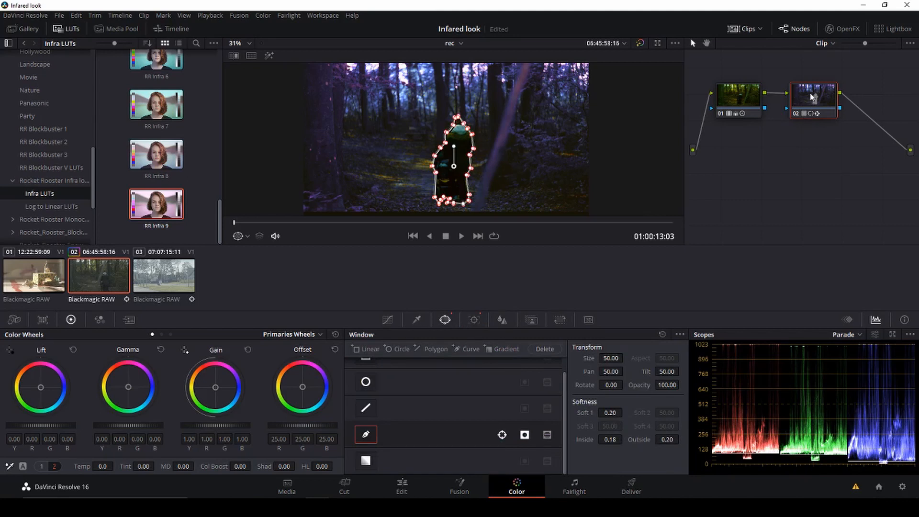
- Add a serial node after the masked node and play the clip to about 01:00:14:19
{"action": "key", "text": "alt+s"}
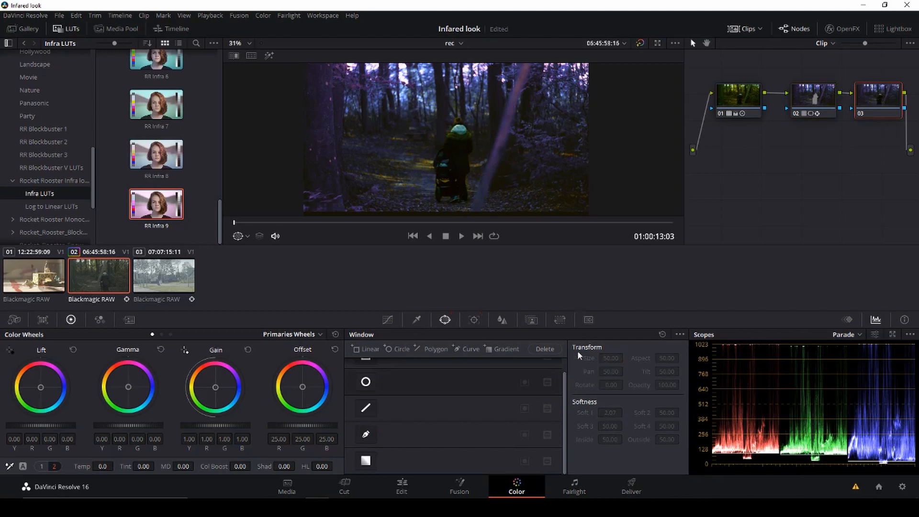
{"action": "key", "text": "space"}
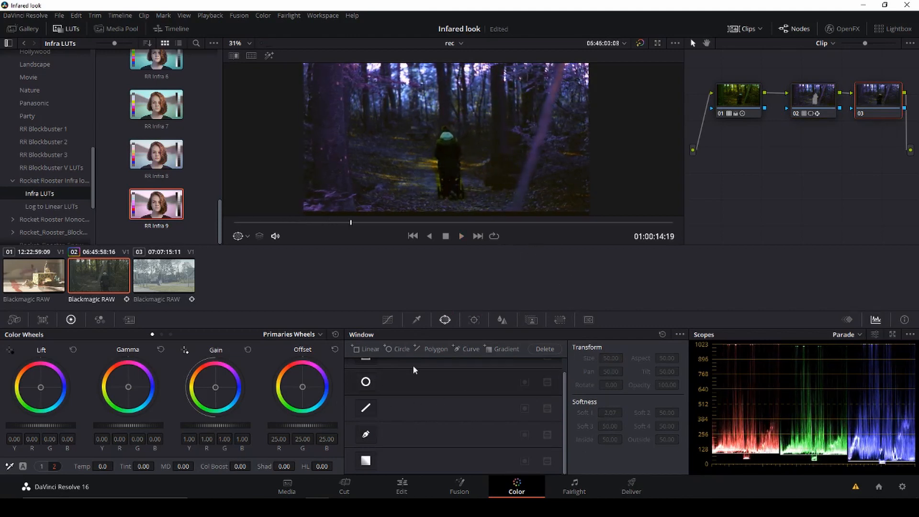
- Hide the mask outline on the second node and set its softness to Soft 1 3.74, Inside 0.50 and Outside 0.00
{"action": "left_click", "coordinate": [816, 94]}
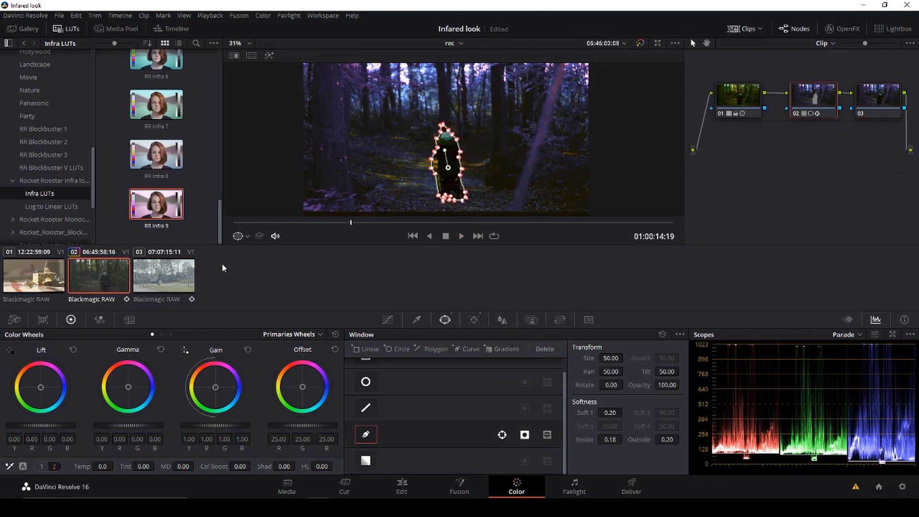
{"action": "left_click", "coordinate": [247, 237]}
{"action": "left_click", "coordinate": [253, 263]}
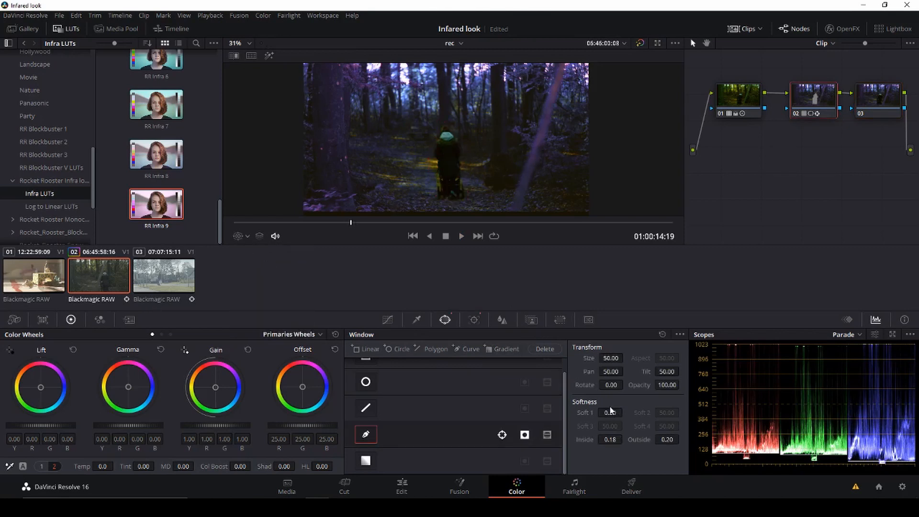
{"action": "left_click_drag", "start_coordinate": [611, 413], "coordinate": [604, 413]}
{"action": "left_click_drag", "start_coordinate": [667, 440], "coordinate": [632, 439]}
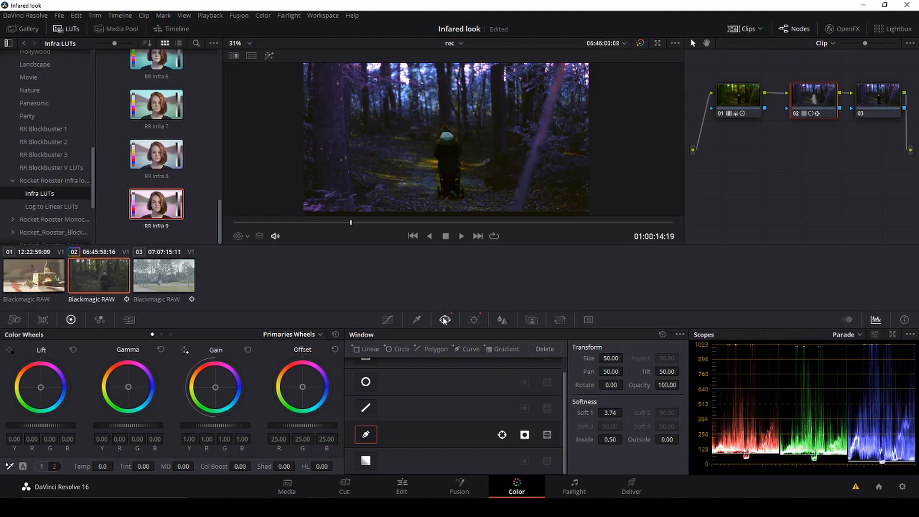
- Show the Power Window outline and move the mask's left-edge points inward to fit the person, finishing with the third node selected
{"action": "left_click", "coordinate": [249, 236]}
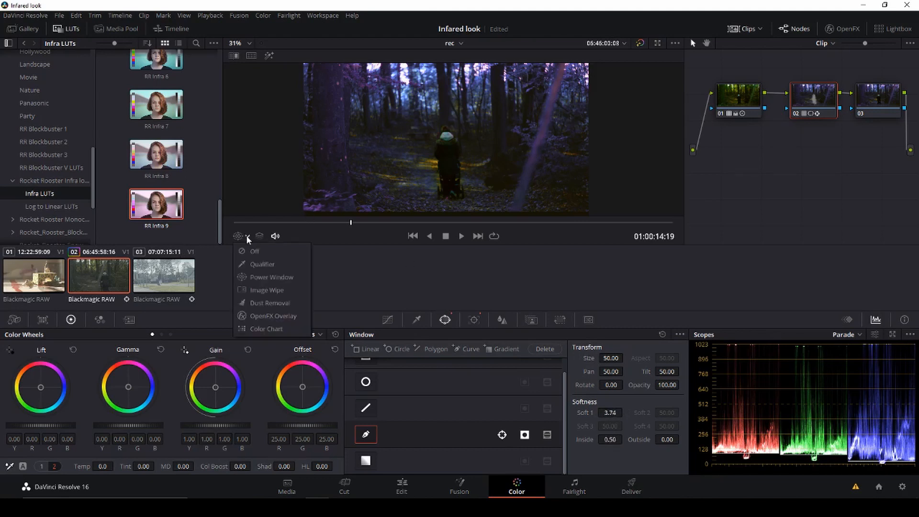
{"action": "left_click", "coordinate": [274, 274]}
{"action": "scroll", "coordinate": [380, 209], "scroll_direction": "up", "scroll_amount": 8}
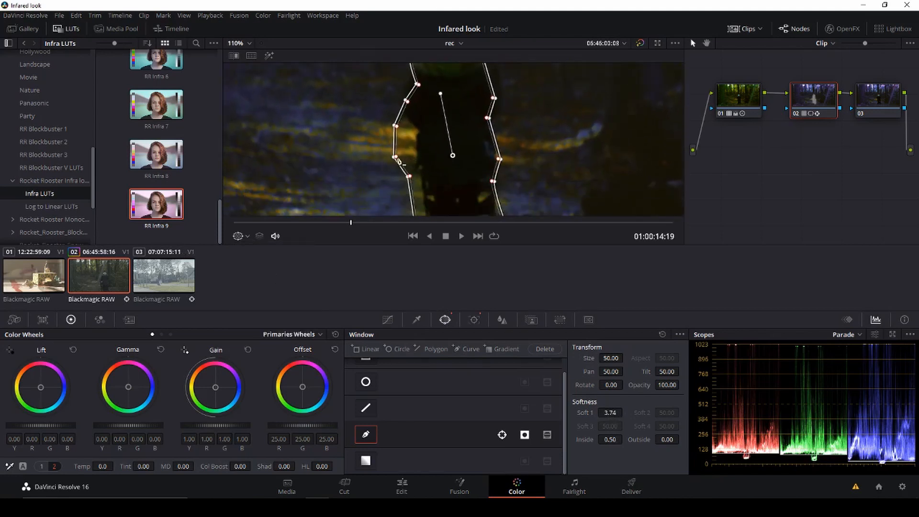
{"action": "left_click_drag", "start_coordinate": [395, 157], "coordinate": [413, 127]}
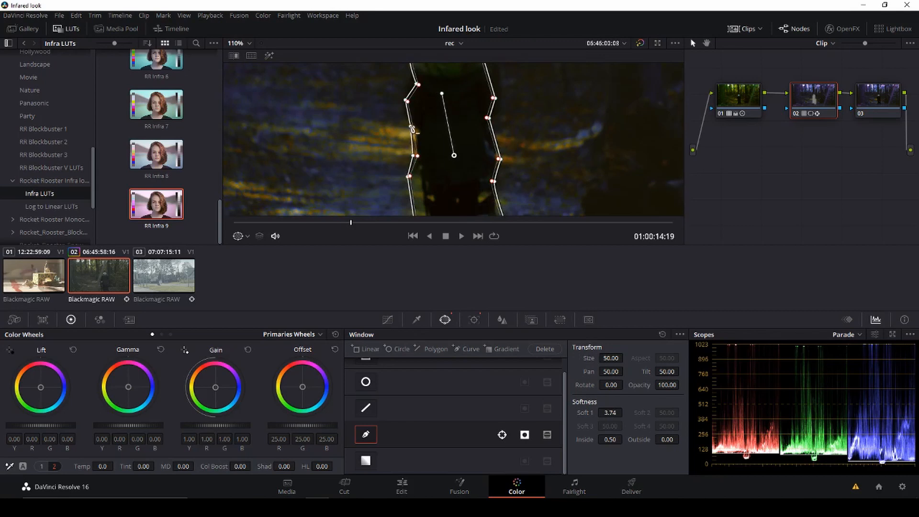
{"action": "left_click_drag", "start_coordinate": [409, 177], "coordinate": [422, 184]}
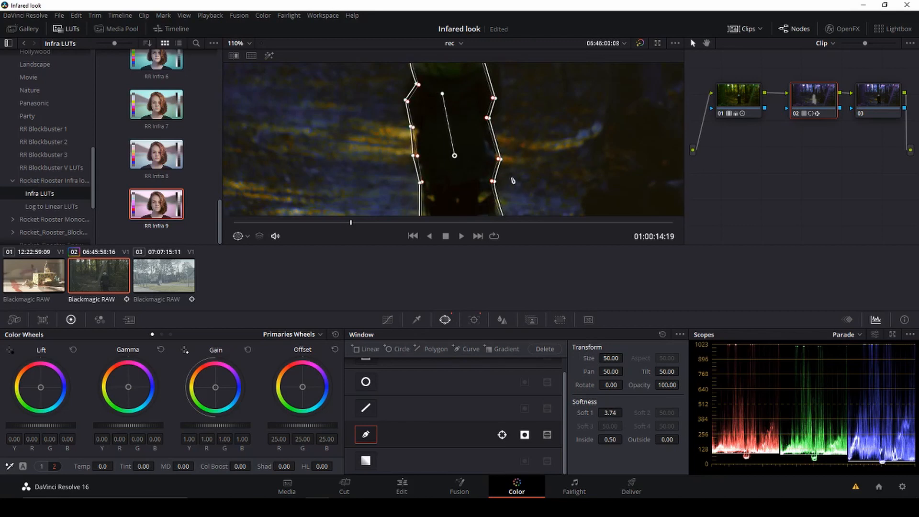
{"action": "scroll", "coordinate": [503, 136], "scroll_direction": "down", "scroll_amount": 3}
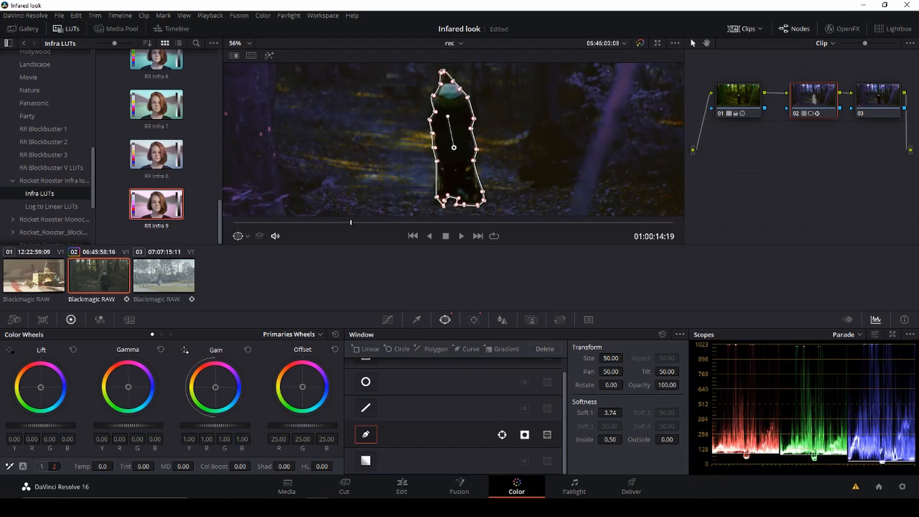
{"action": "left_click", "coordinate": [869, 98]}
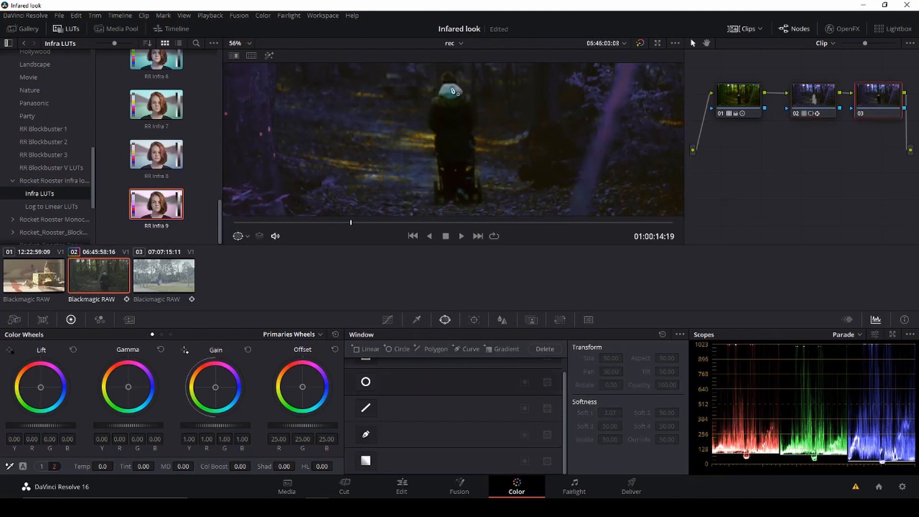
{"action": "scroll", "coordinate": [474, 105], "scroll_direction": "down", "scroll_amount": 3}
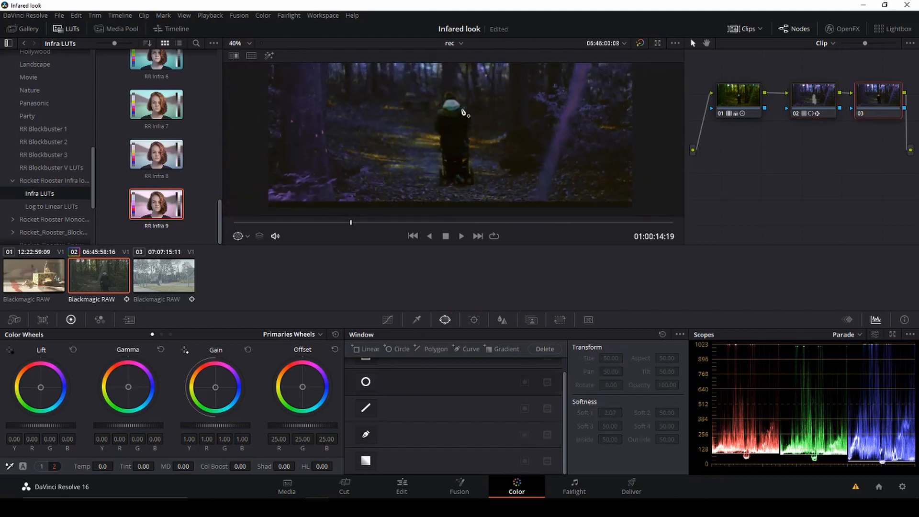
- Disable the second, first and third nodes in turn to view the ungraded forest clip
{"action": "left_click", "coordinate": [821, 100]}
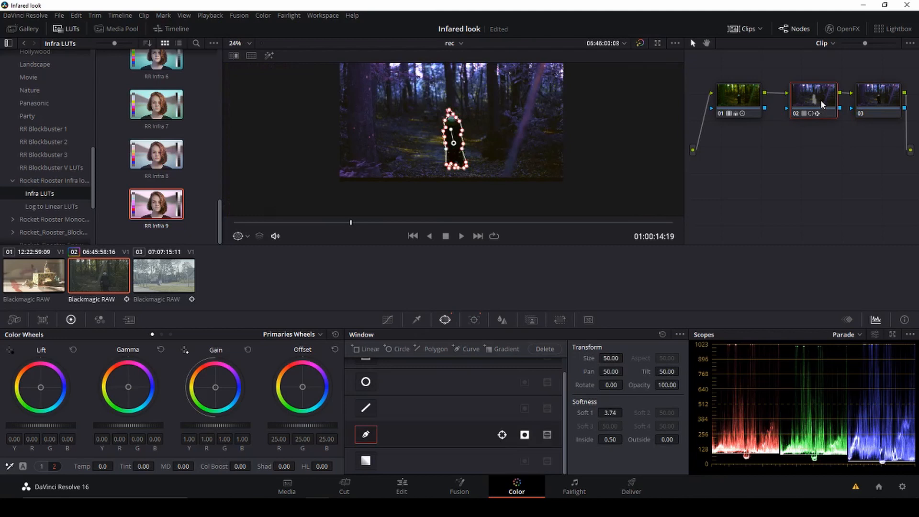
{"action": "key", "text": "ctrl+d"}
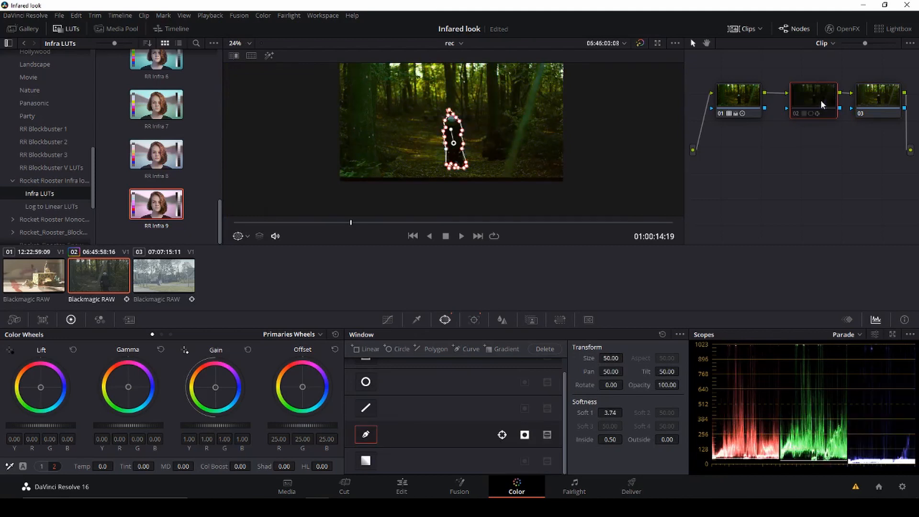
{"action": "left_click", "coordinate": [740, 97]}
{"action": "key", "text": "ctrl+d"}
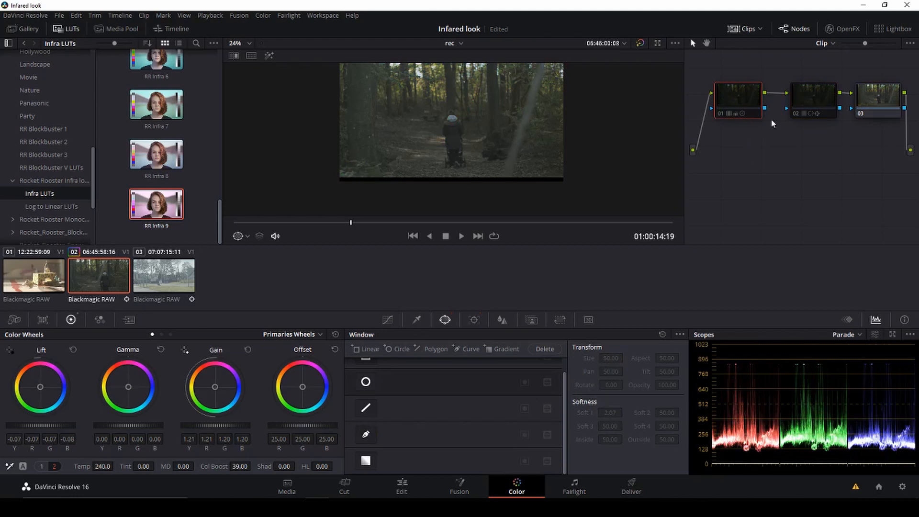
{"action": "scroll", "coordinate": [474, 141], "scroll_direction": "up", "scroll_amount": 1}
{"action": "scroll", "coordinate": [474, 140], "scroll_direction": "up", "scroll_amount": 1}
{"action": "left_click", "coordinate": [885, 99]}
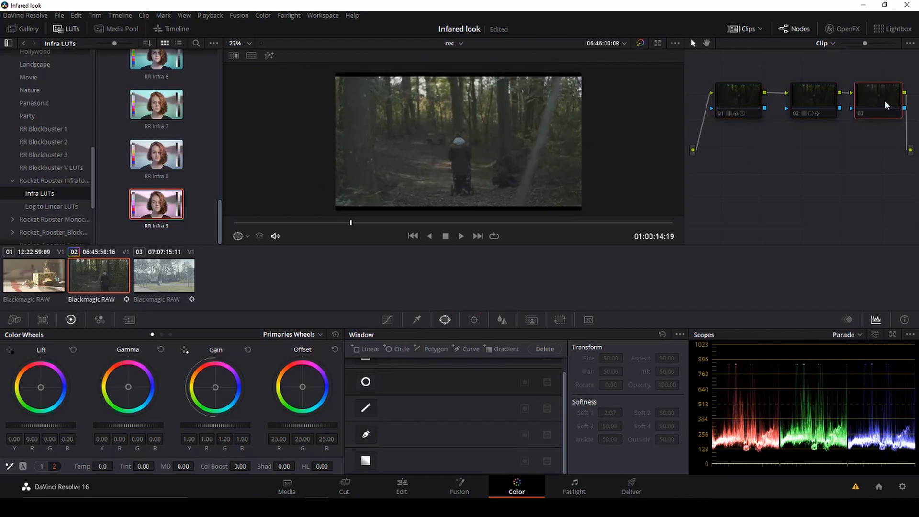
- Re-enable the second, first and third nodes in turn to review each one's effect, hiding the mask outline for the second
{"action": "left_click", "coordinate": [751, 101]}
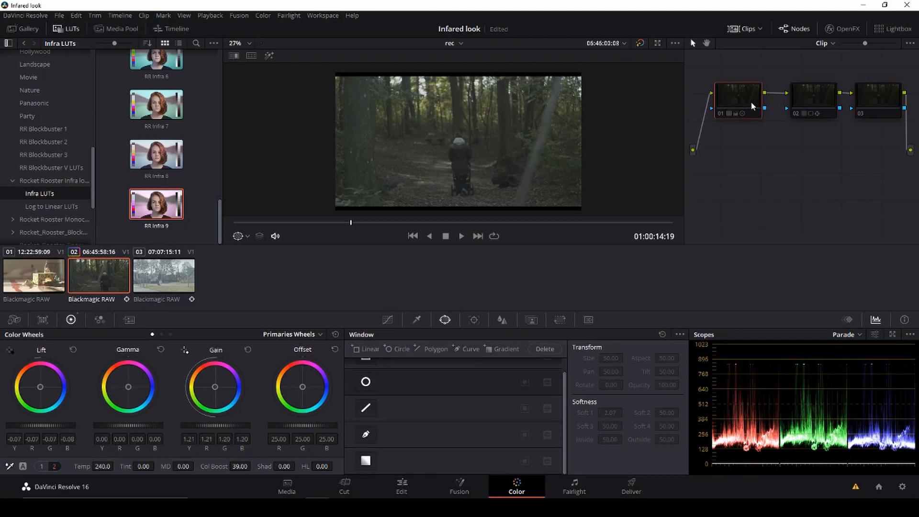
{"action": "left_click", "coordinate": [818, 98]}
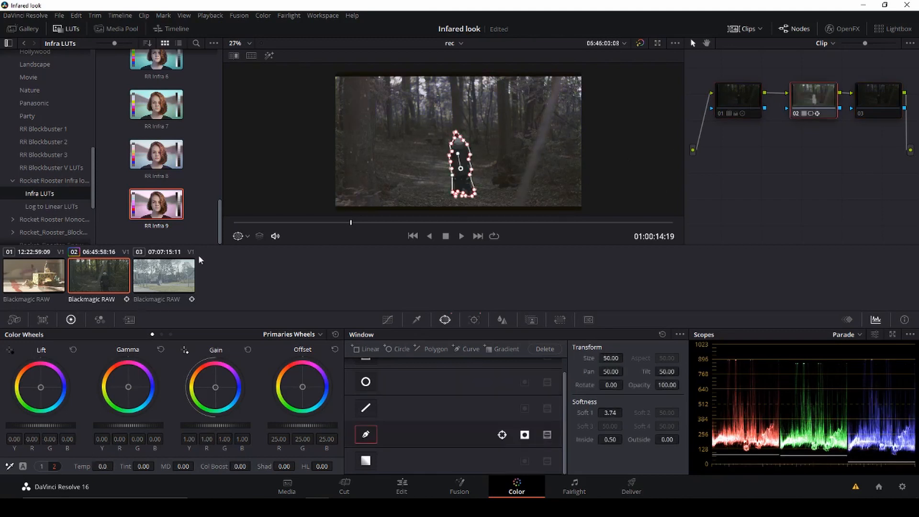
{"action": "left_click", "coordinate": [246, 235]}
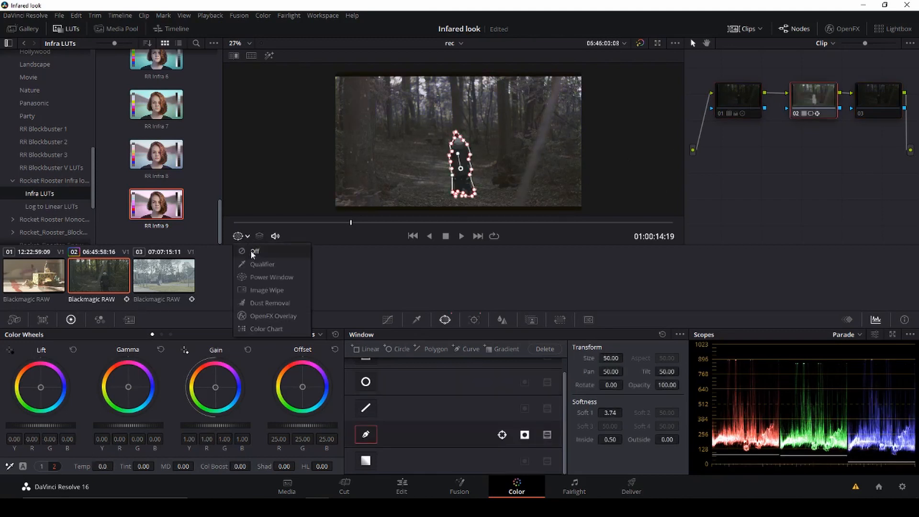
{"action": "left_click", "coordinate": [253, 254]}
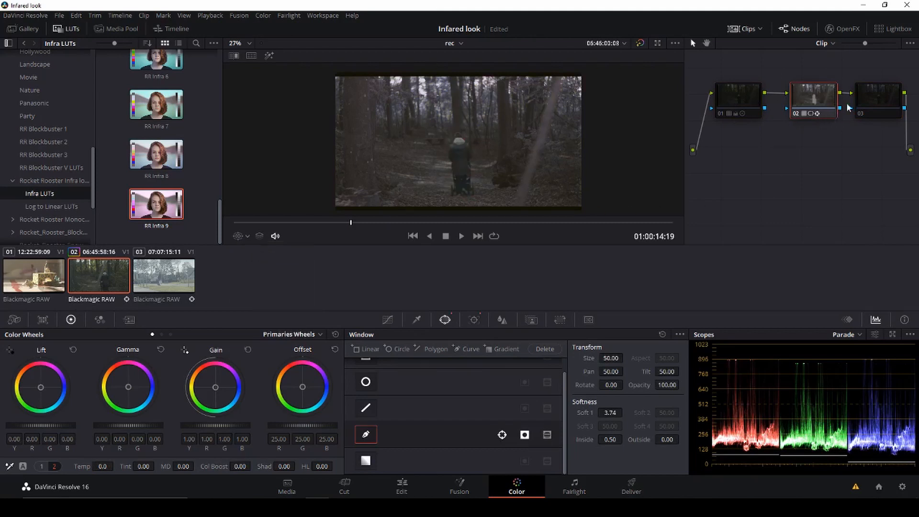
{"action": "left_click", "coordinate": [737, 97]}
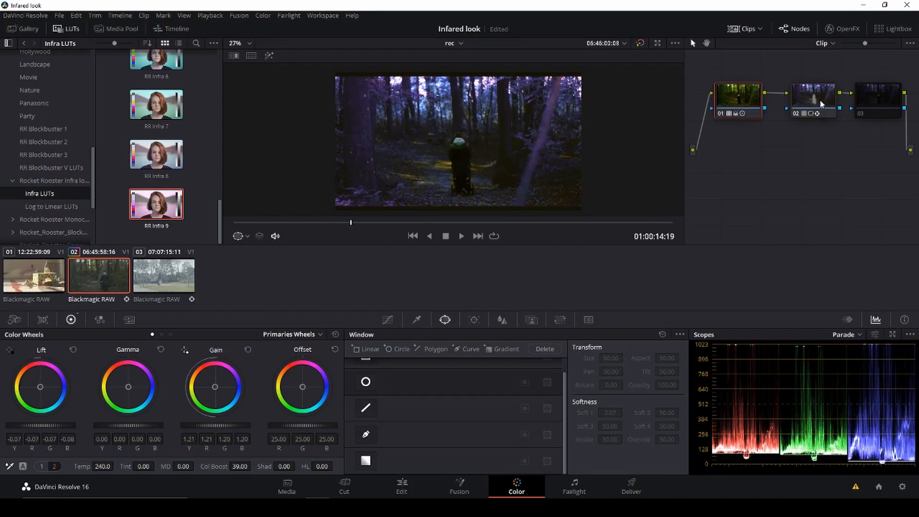
{"action": "left_click", "coordinate": [894, 103]}
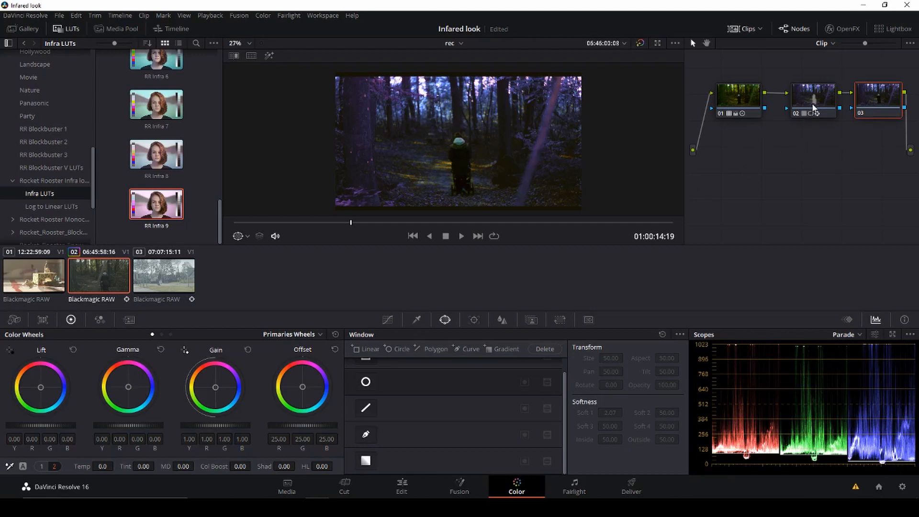
- Play back the graded forest clip from its beginning
{"action": "left_click_drag", "start_coordinate": [339, 222], "coordinate": [232, 233]}
{"action": "key", "text": "space"}
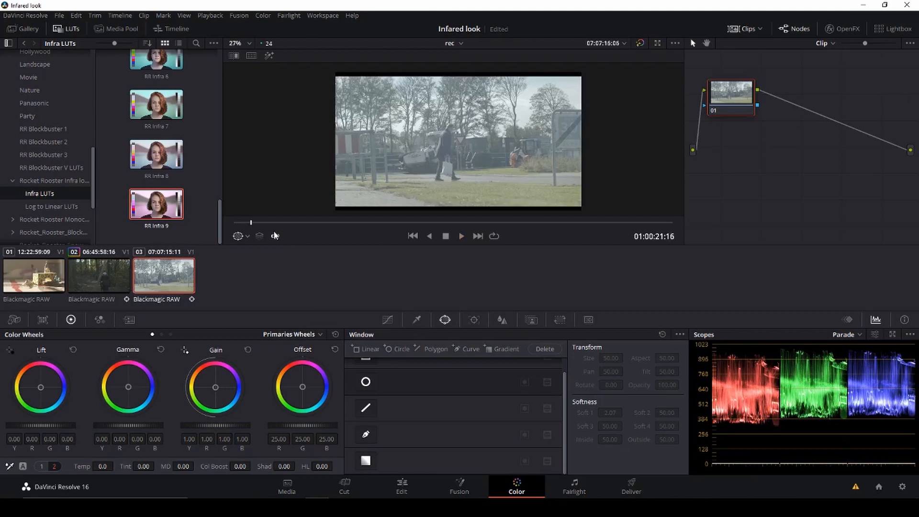
- Return to the start of the third clip, save the project, and sample the black point from the dark area beside the walking person
{"action": "left_click_drag", "start_coordinate": [250, 224], "coordinate": [232, 230]}
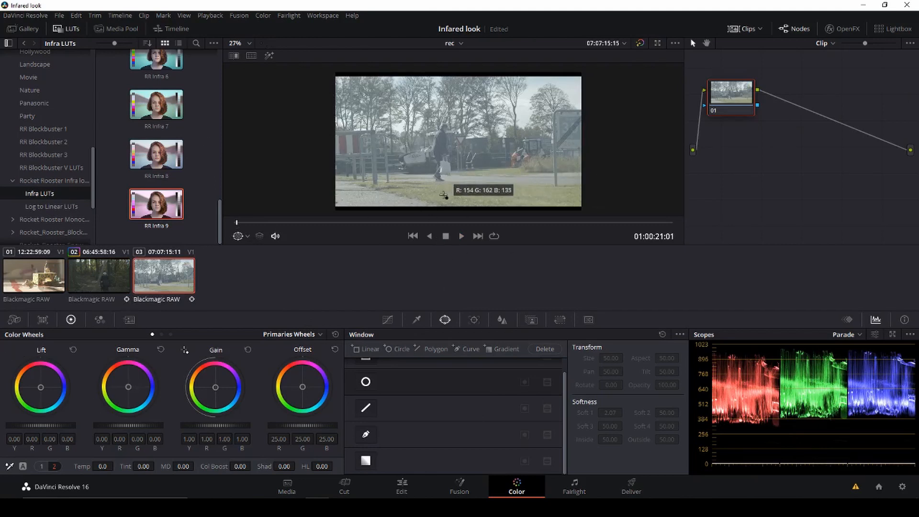
{"action": "key", "text": "ctrl+s"}
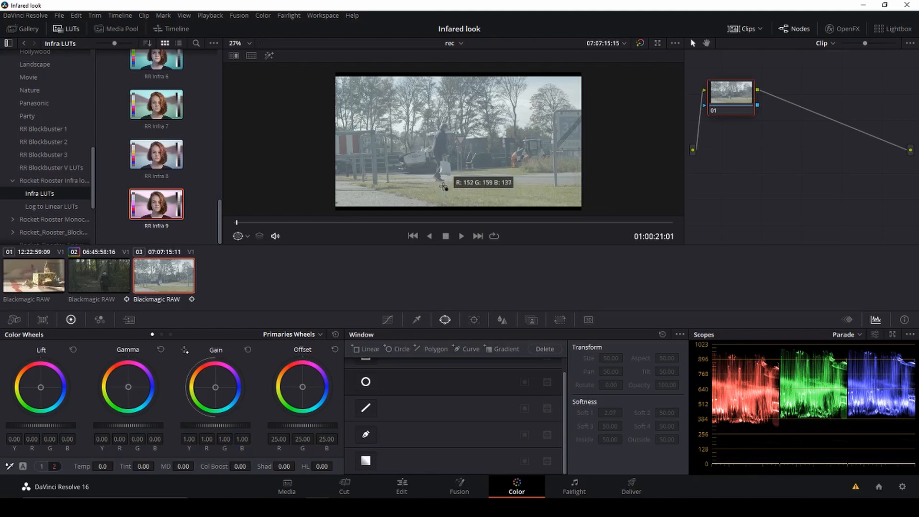
{"action": "left_click", "coordinate": [425, 165]}
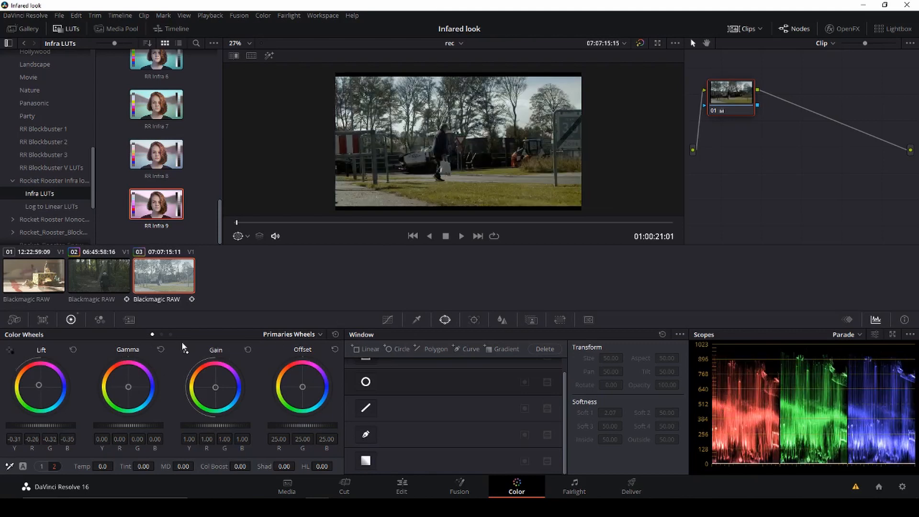
- Sample the white point from the walking person's bag and apply the RR Infra 8 LUT on a new serial node
{"action": "left_click", "coordinate": [442, 169]}
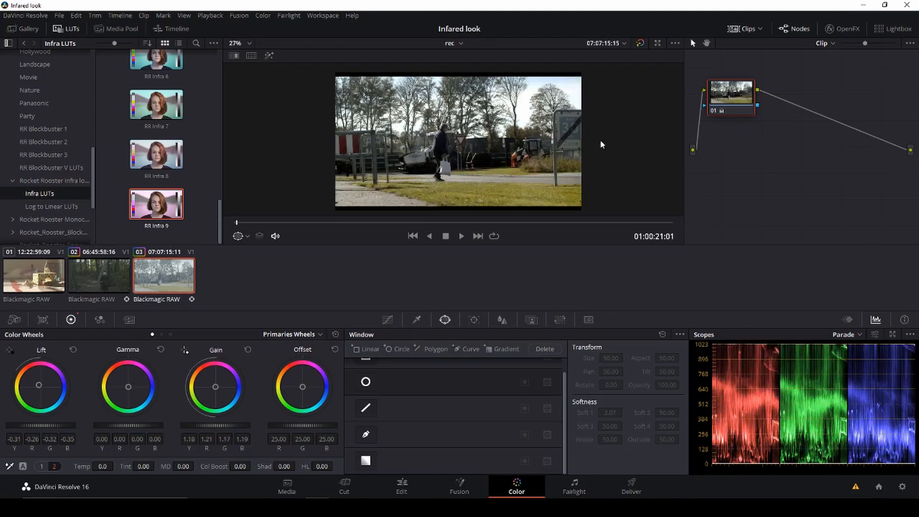
{"action": "key", "text": "alt+s"}
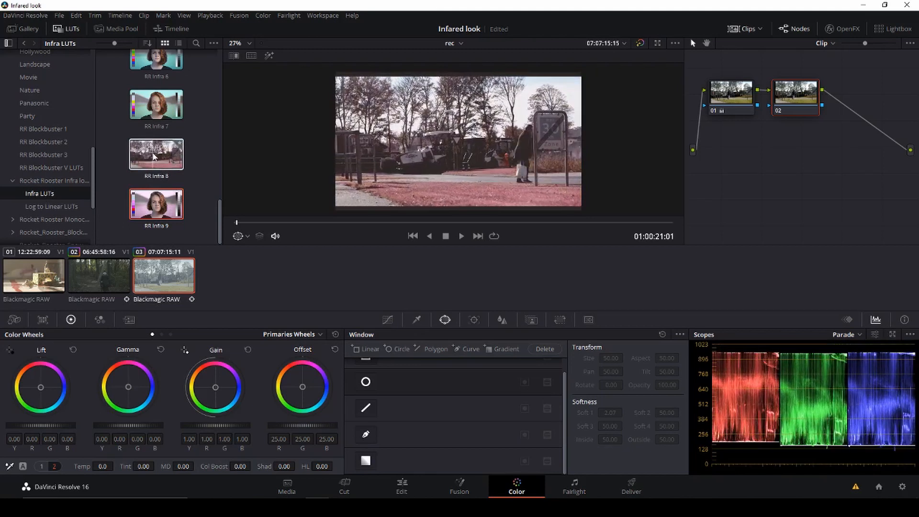
{"action": "double_click", "coordinate": [145, 154]}
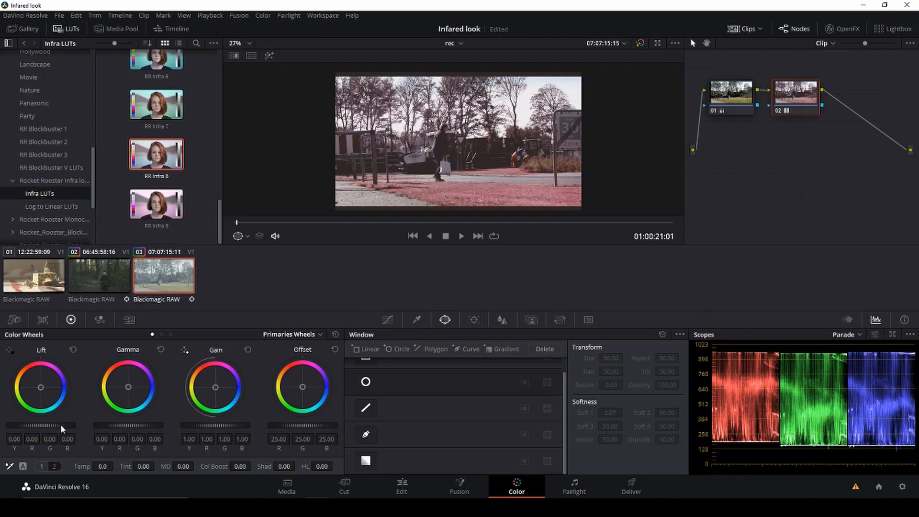
- On the second node, set contrast to 0.708, saturation to 84.60, temperature to 370, tint to -29 and color boost to 22
{"action": "left_click", "coordinate": [53, 466]}
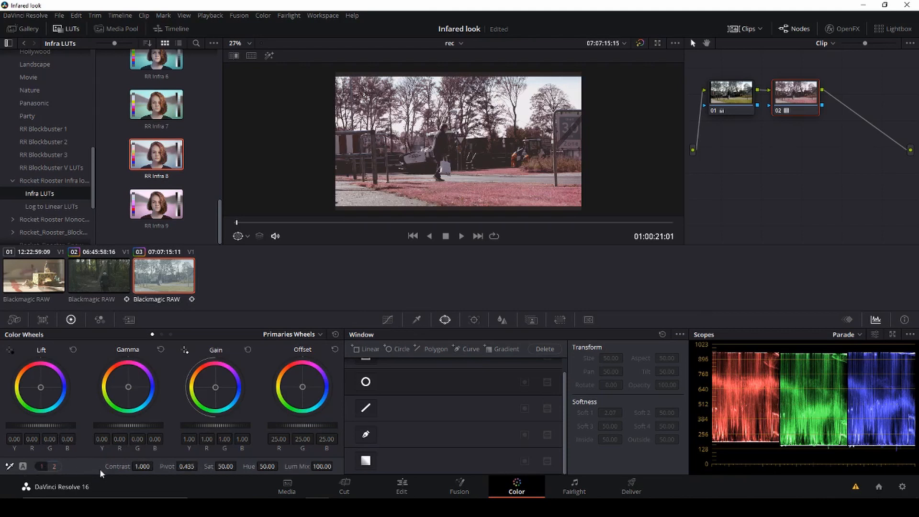
{"action": "left_click_drag", "start_coordinate": [146, 466], "coordinate": [155, 465]}
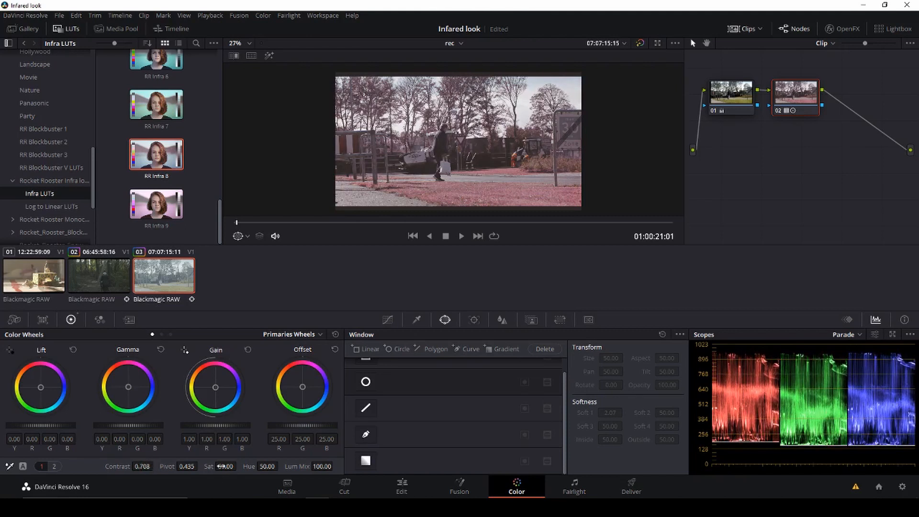
{"action": "left_click_drag", "start_coordinate": [226, 467], "coordinate": [238, 466]}
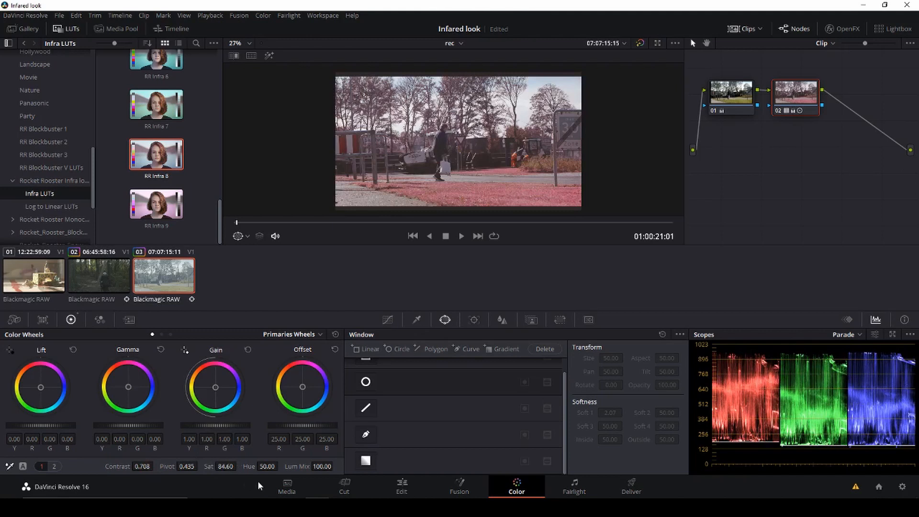
{"action": "left_click", "coordinate": [54, 466]}
{"action": "left_click_drag", "start_coordinate": [92, 466], "coordinate": [123, 469]}
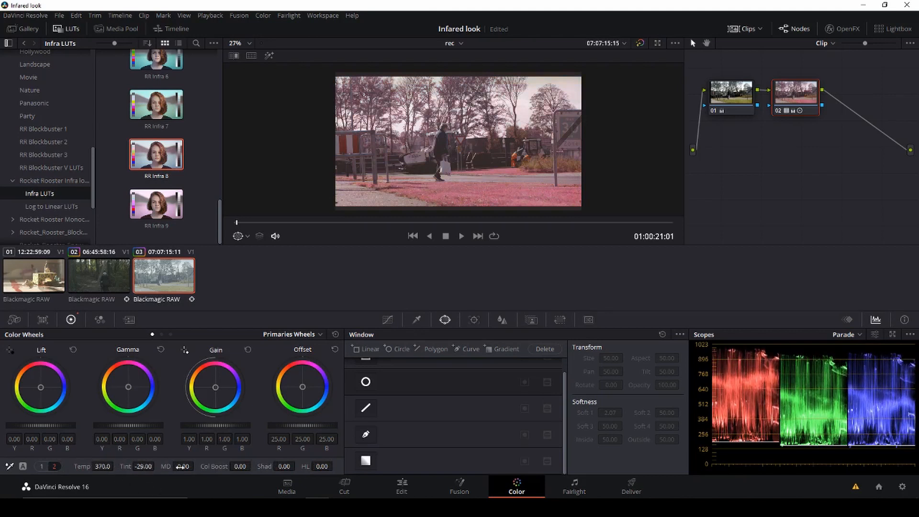
{"action": "left_click_drag", "start_coordinate": [238, 467], "coordinate": [248, 465]}
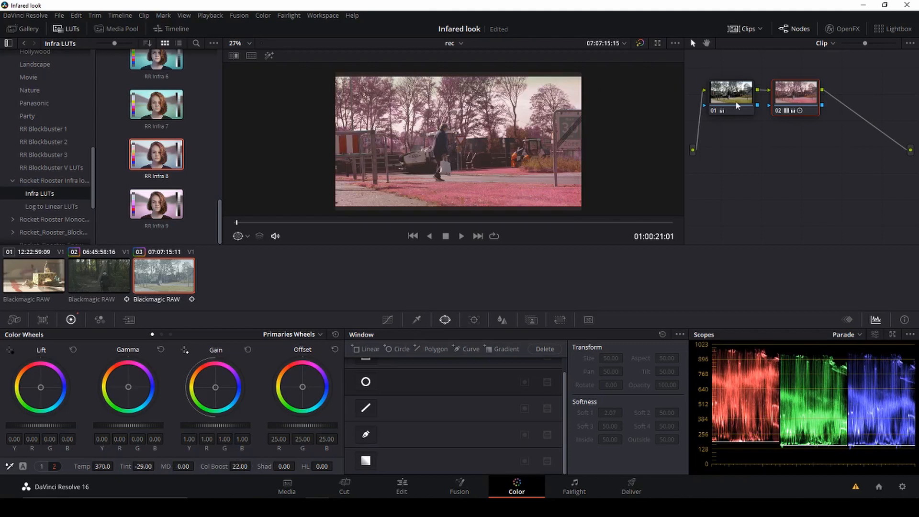
- Play back the third clip with its pink infrared grade
{"action": "key", "text": "space"}
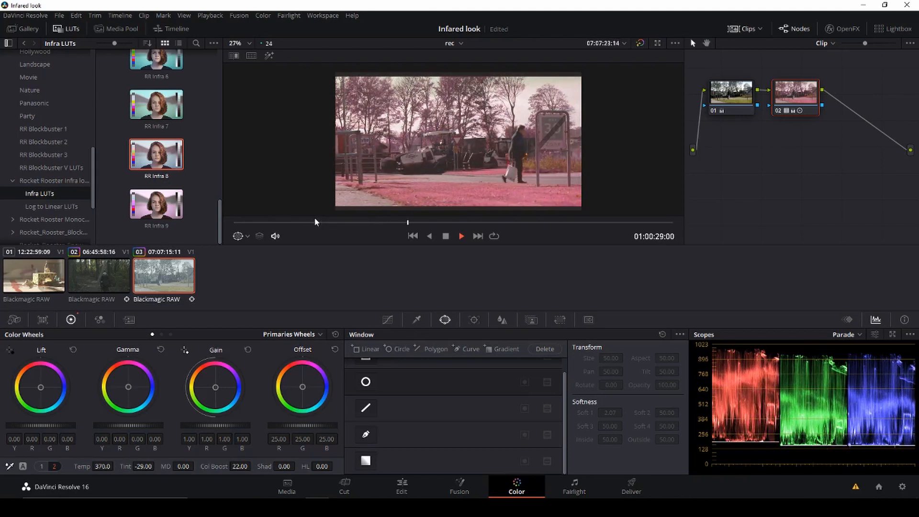
{"action": "key", "text": "space"}
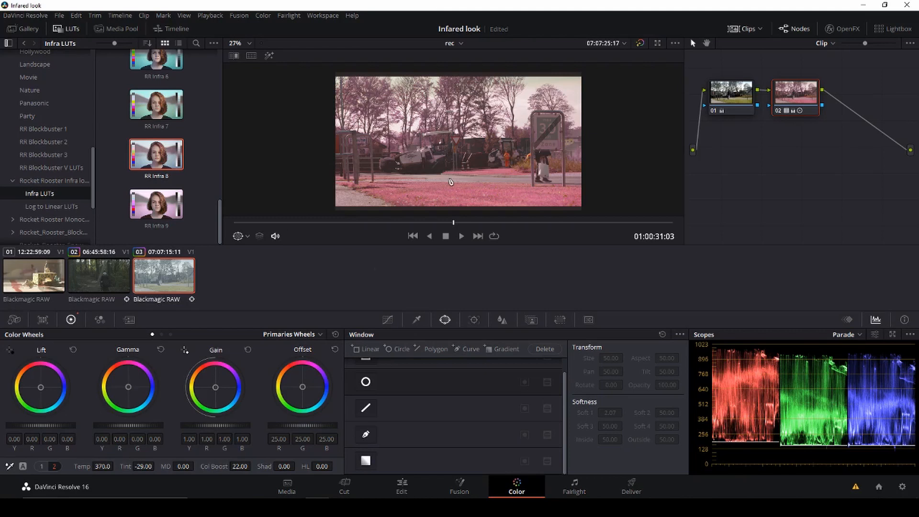
- Reset the grades of both the second and the first node on the third clip
{"action": "right_click", "coordinate": [790, 98]}
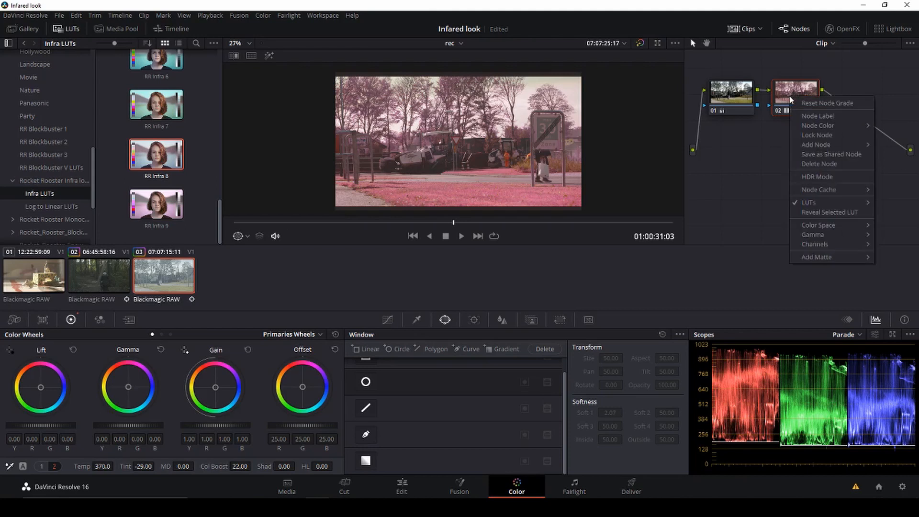
{"action": "left_click", "coordinate": [801, 103]}
{"action": "right_click", "coordinate": [737, 107]}
{"action": "left_click", "coordinate": [759, 104]}
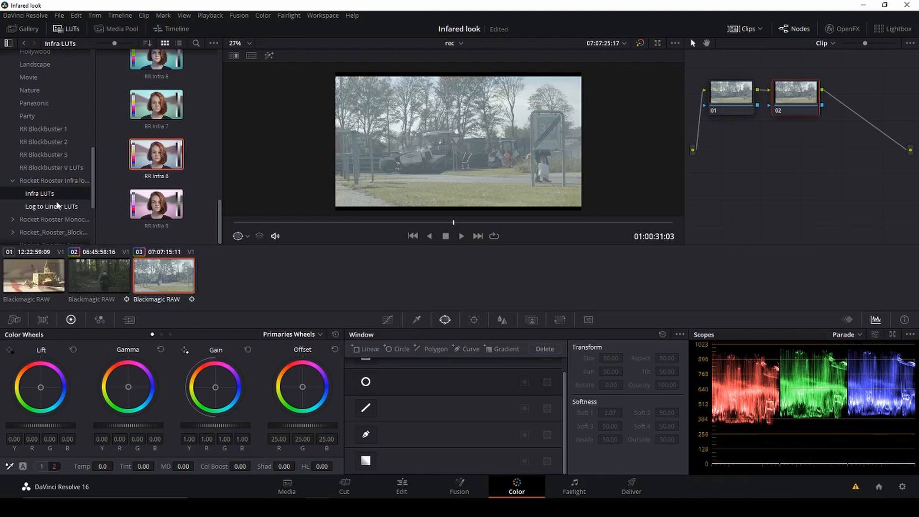
- Open the LUTs folder of the Rocket Rooster monochrome pack and preview its looks on the clip
{"action": "left_click", "coordinate": [13, 220]}
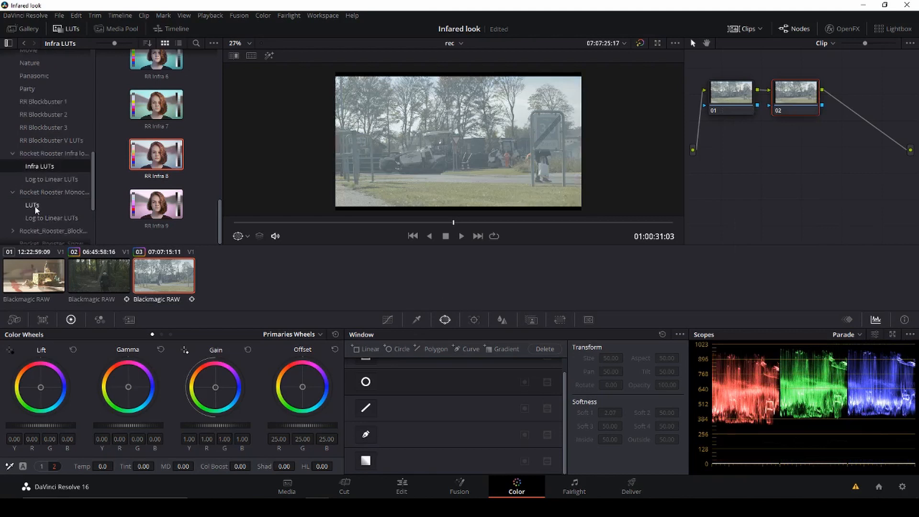
{"action": "left_click", "coordinate": [33, 205]}
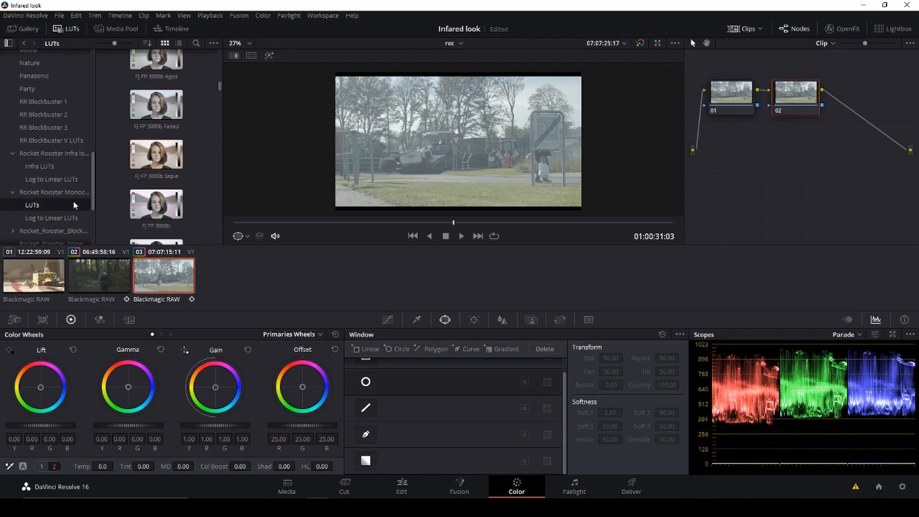
{"action": "scroll", "coordinate": [161, 215], "scroll_direction": "up", "scroll_amount": 3}
{"action": "scroll", "coordinate": [159, 91], "scroll_direction": "up", "scroll_amount": 1}
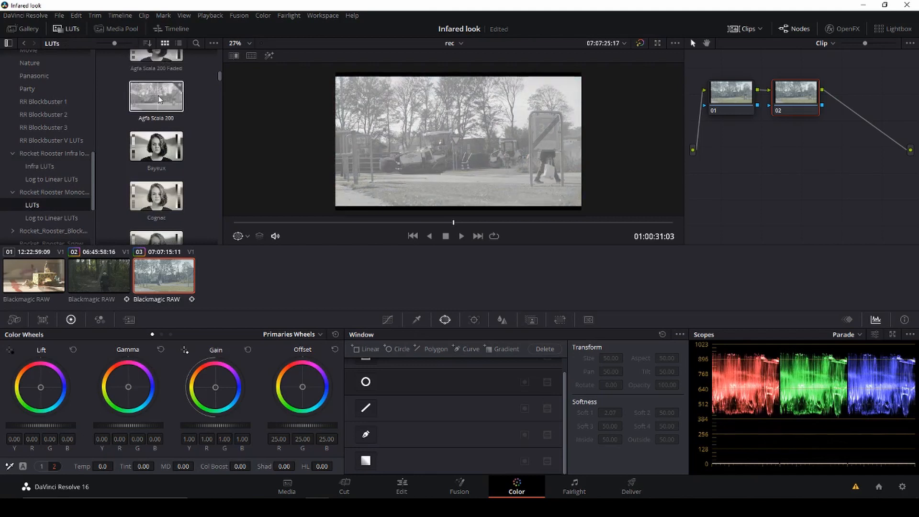
- On the first node, sample the black point from the person's dark clothing and the white point from the bag
{"action": "left_click", "coordinate": [737, 99]}
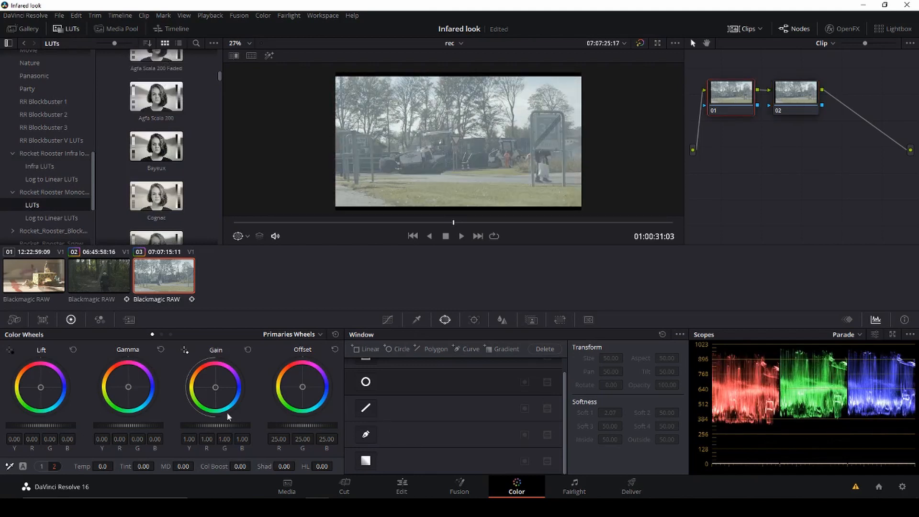
{"action": "left_click", "coordinate": [10, 348]}
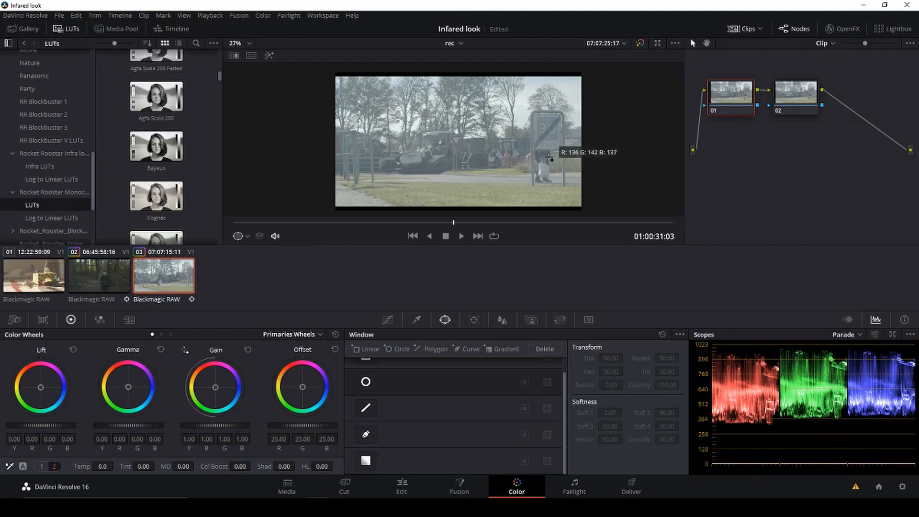
{"action": "left_click", "coordinate": [540, 156]}
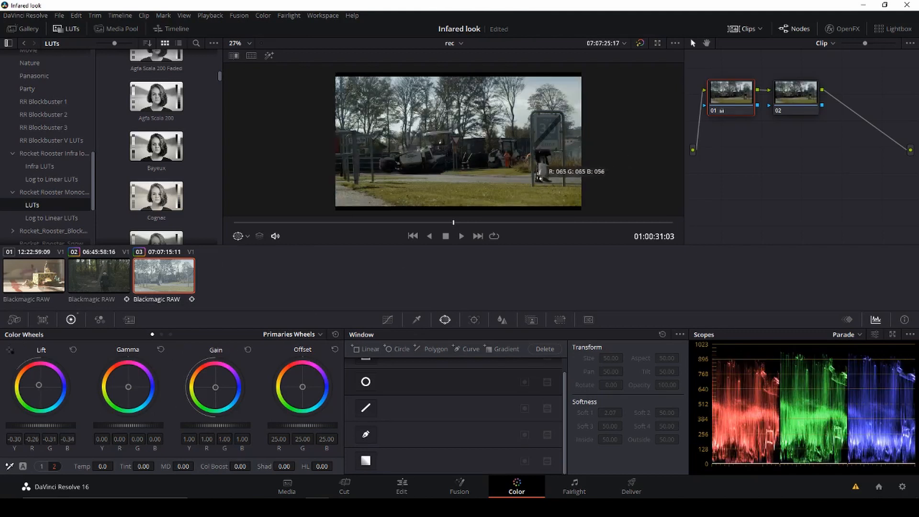
{"action": "left_click", "coordinate": [541, 173]}
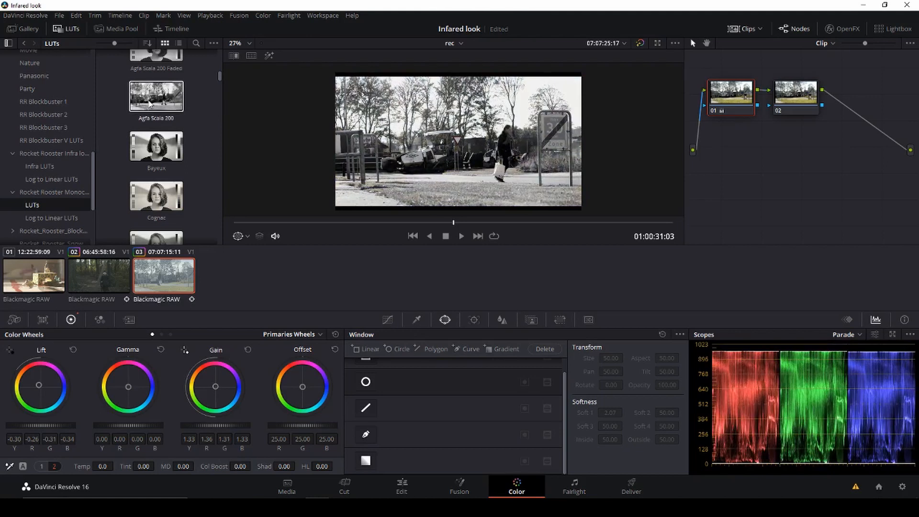
- Preview the monochrome film LUTs and apply the Bayeux LUT to the second node
{"action": "scroll", "coordinate": [162, 178], "scroll_direction": "up", "scroll_amount": 6}
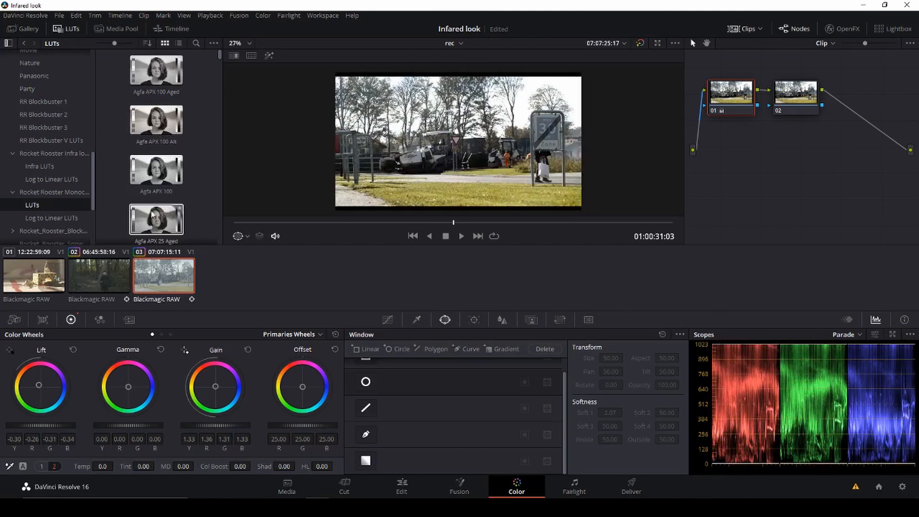
{"action": "scroll", "coordinate": [158, 220], "scroll_direction": "down", "scroll_amount": 2}
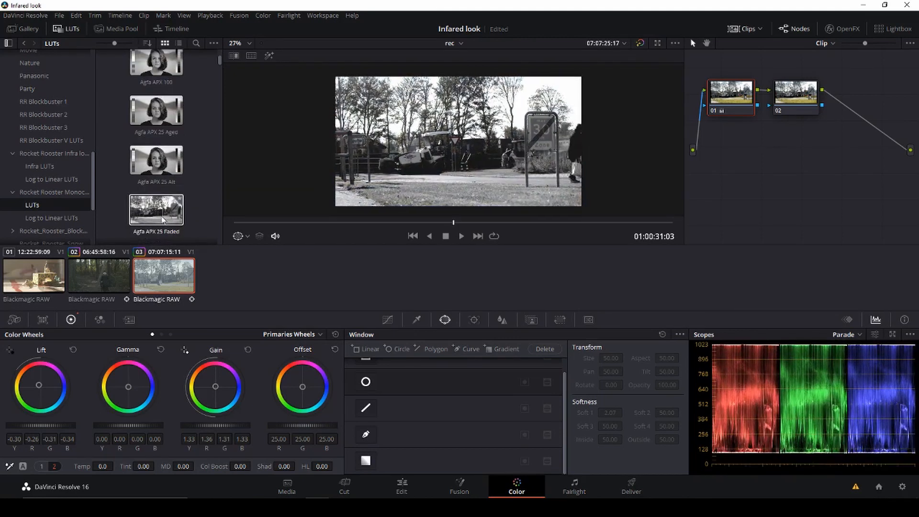
{"action": "scroll", "coordinate": [162, 216], "scroll_direction": "down", "scroll_amount": 2}
{"action": "scroll", "coordinate": [163, 218], "scroll_direction": "down", "scroll_amount": 4}
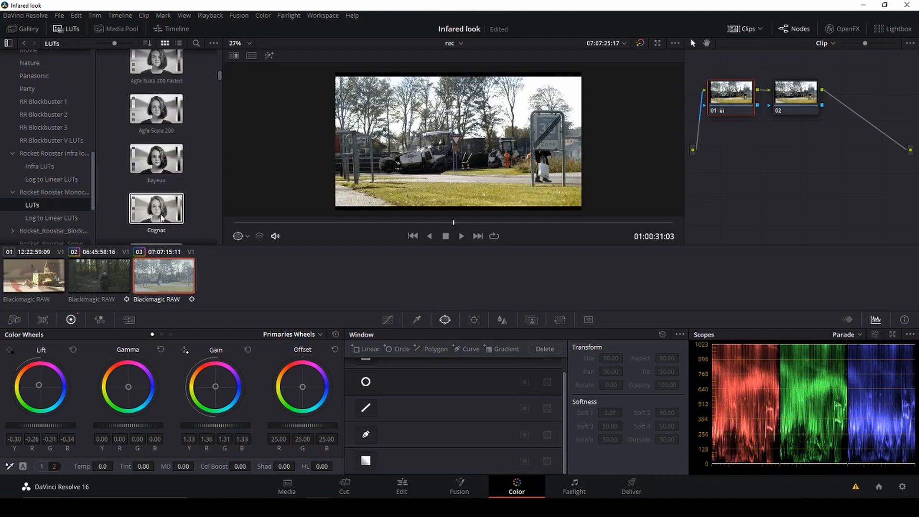
{"action": "scroll", "coordinate": [161, 219], "scroll_direction": "up", "scroll_amount": 3}
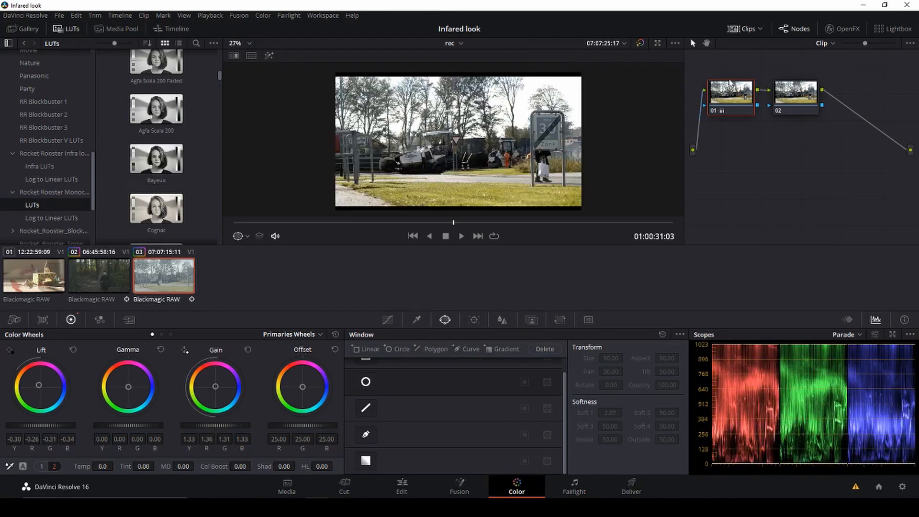
{"action": "left_click", "coordinate": [788, 104]}
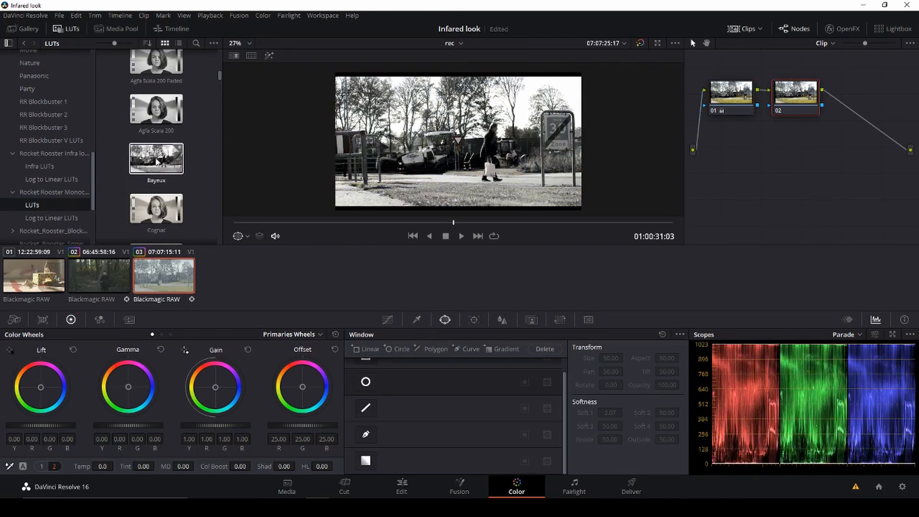
{"action": "left_click_drag", "start_coordinate": [162, 160], "coordinate": [803, 110]}
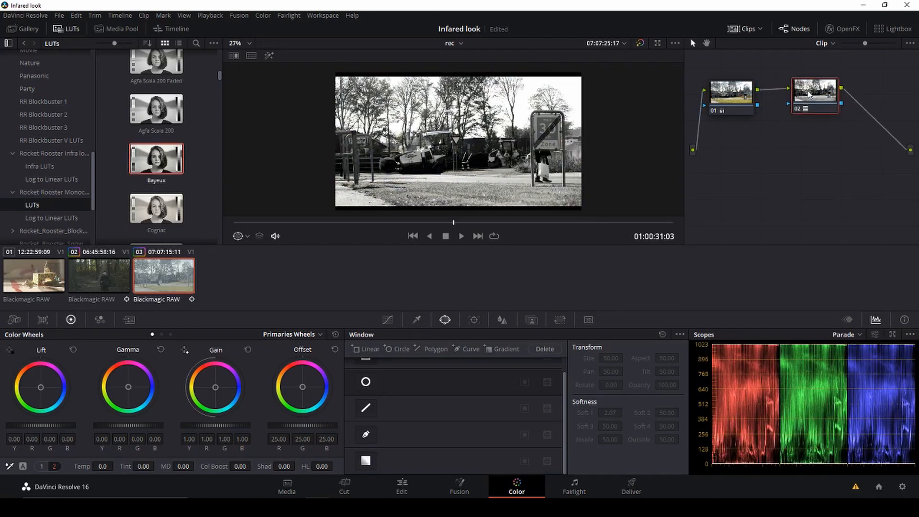
- Reposition the two nodes in the graph and add a parallel node to the Bayeux node
{"action": "left_click_drag", "start_coordinate": [731, 98], "coordinate": [721, 108]}
{"action": "left_click_drag", "start_coordinate": [823, 96], "coordinate": [817, 101]}
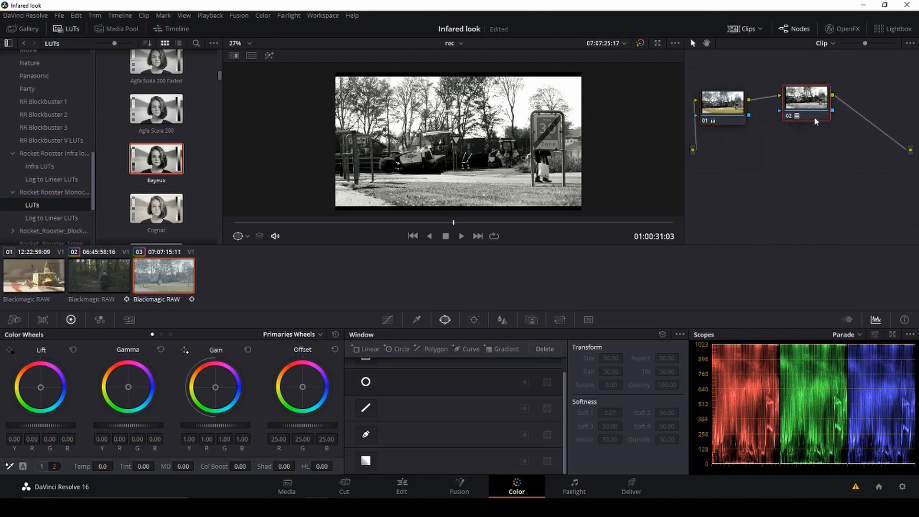
{"action": "right_click", "coordinate": [812, 109]}
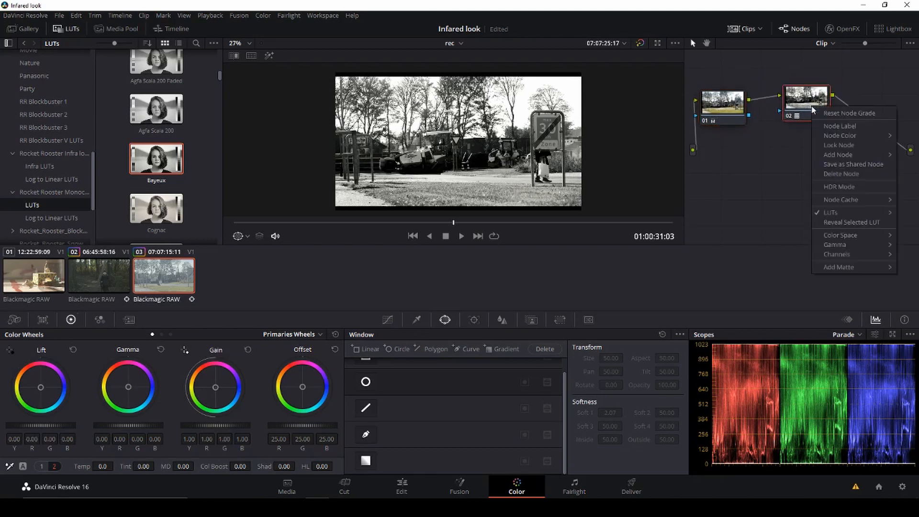
{"action": "mouse_move", "coordinate": [840, 154]}
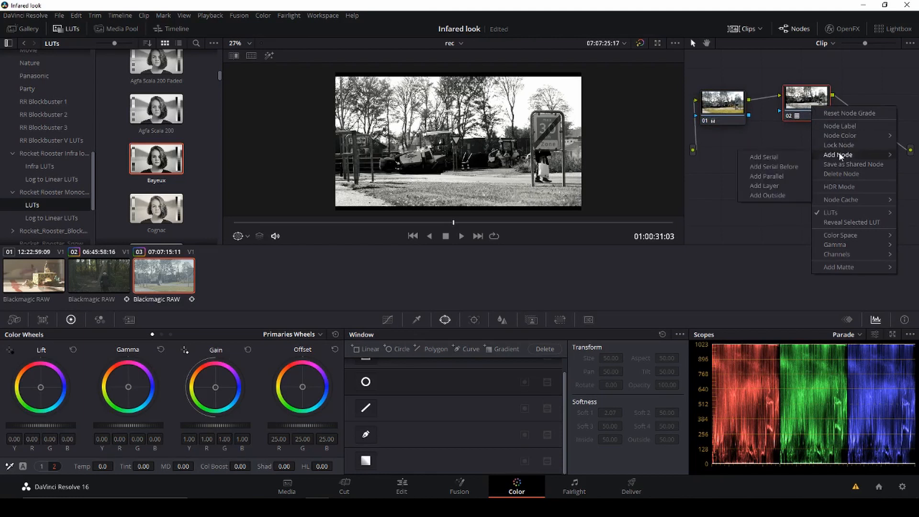
{"action": "left_click", "coordinate": [782, 177]}
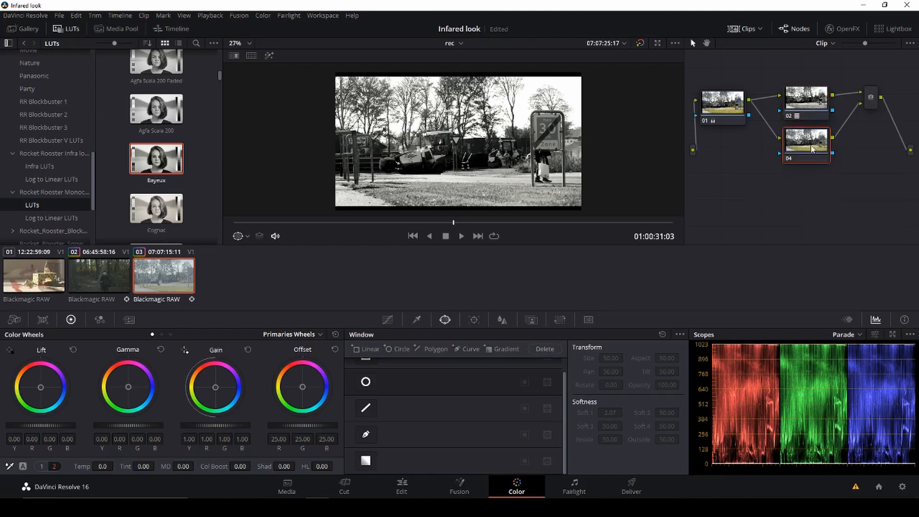
- Spread the mixer, the Bayeux node and the new parallel node further apart in the graph
{"action": "left_click", "coordinate": [879, 111]}
{"action": "left_click_drag", "start_coordinate": [801, 106], "coordinate": [799, 90]}
{"action": "left_click_drag", "start_coordinate": [802, 155], "coordinate": [802, 159]}
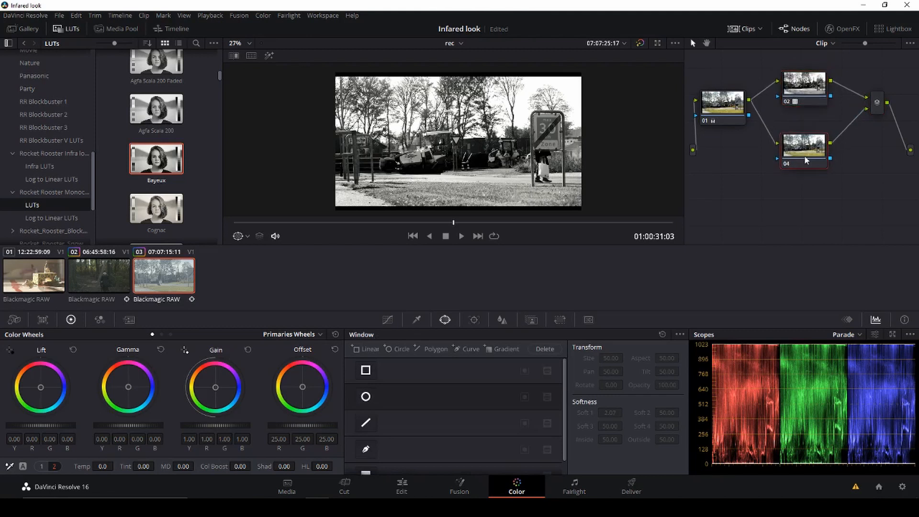
{"action": "left_click_drag", "start_coordinate": [804, 85], "coordinate": [801, 89]}
- Look through the Rocket Rooster infrared LUT folders and temporarily disable the Bayeux node
{"action": "left_click", "coordinate": [806, 150]}
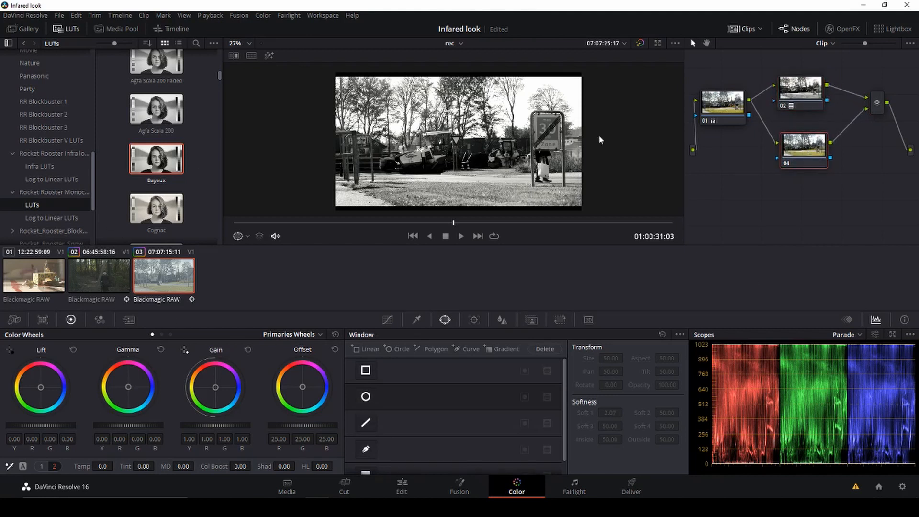
{"action": "scroll", "coordinate": [26, 154], "scroll_direction": "up", "scroll_amount": 3}
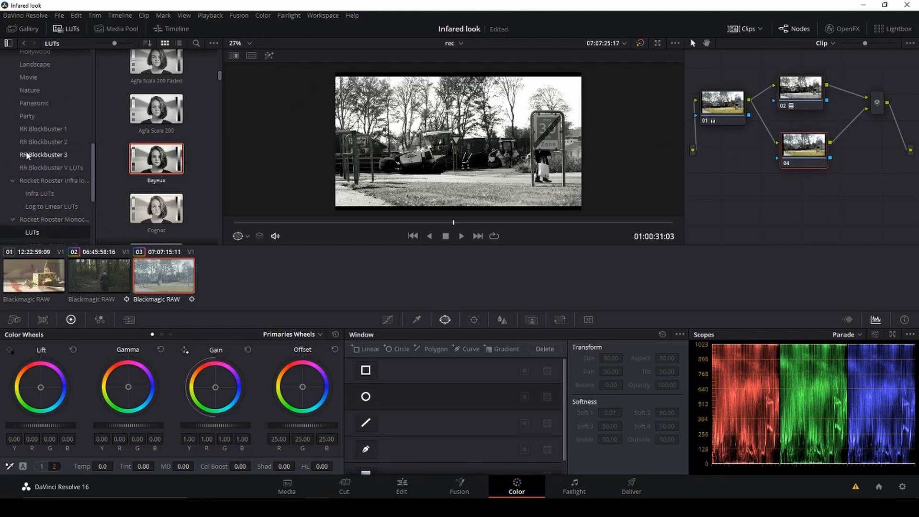
{"action": "scroll", "coordinate": [26, 156], "scroll_direction": "down", "scroll_amount": 7}
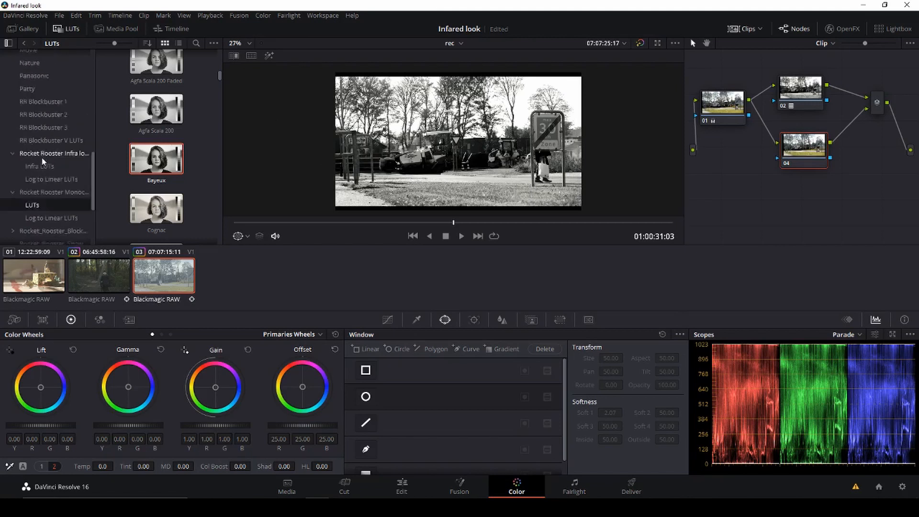
{"action": "scroll", "coordinate": [42, 157], "scroll_direction": "up", "scroll_amount": 2}
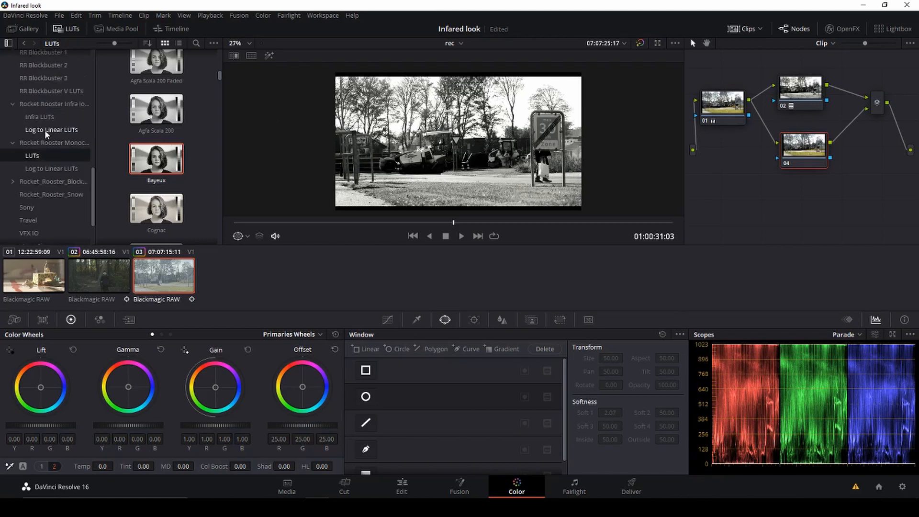
{"action": "left_click", "coordinate": [45, 131]}
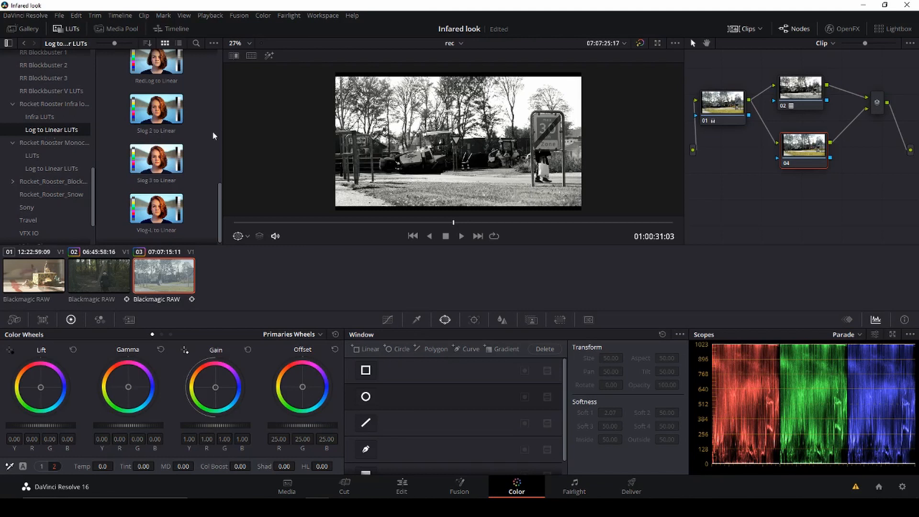
{"action": "left_click", "coordinate": [801, 96]}
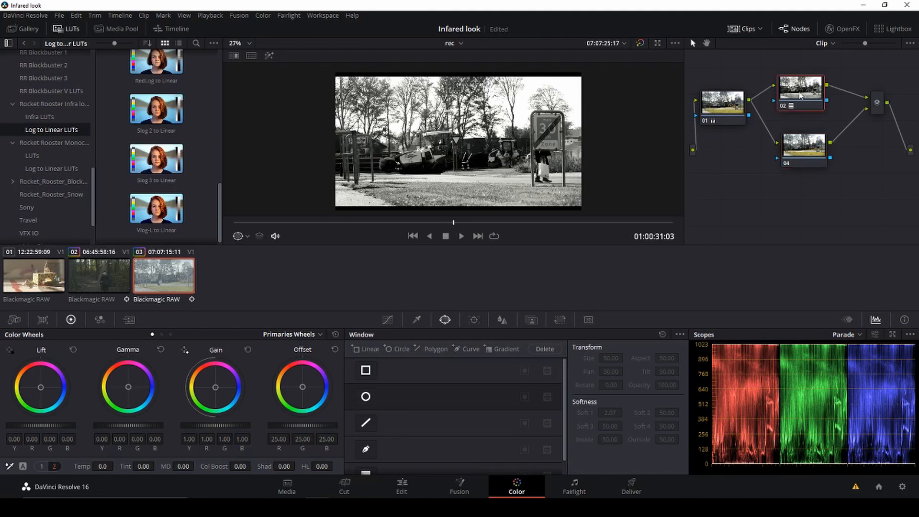
{"action": "key", "text": "ctrl+d"}
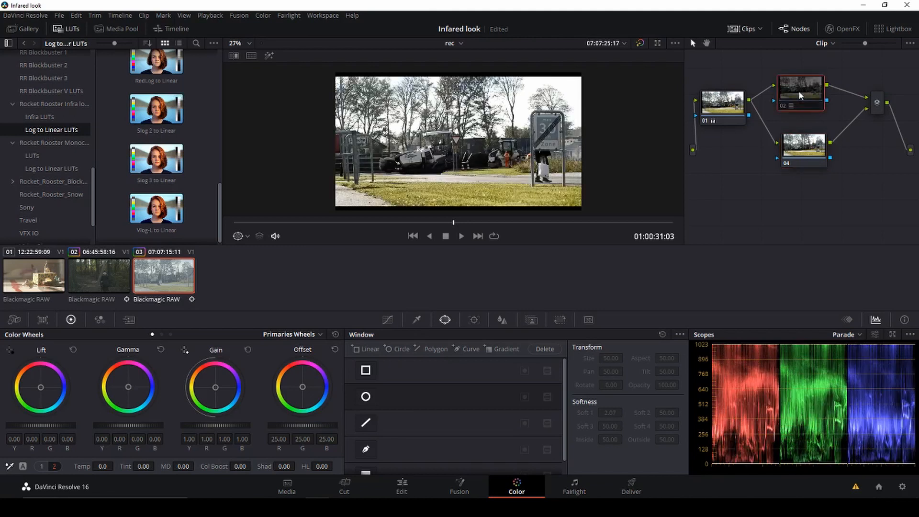
- Preview the Rocket Rooster Infra LUTs and apply RR Infra 13 to the parallel node
{"action": "left_click", "coordinate": [806, 158]}
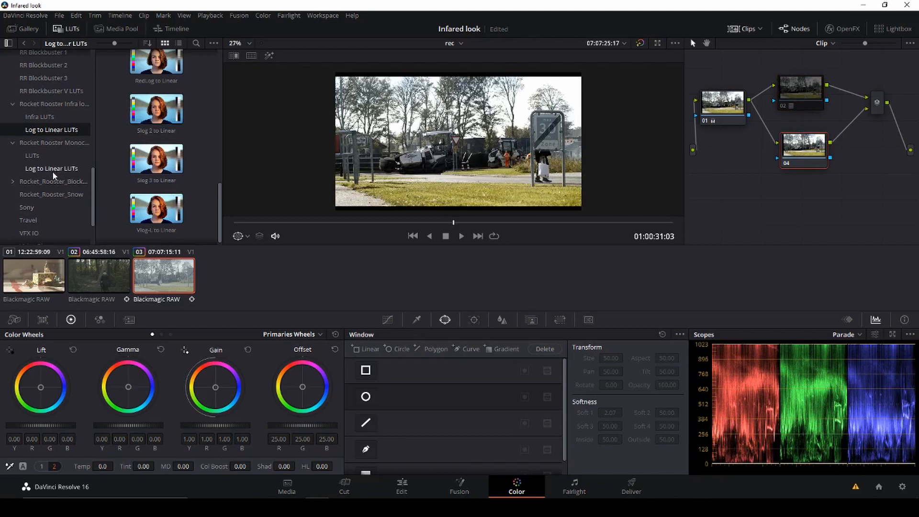
{"action": "left_click", "coordinate": [46, 114]}
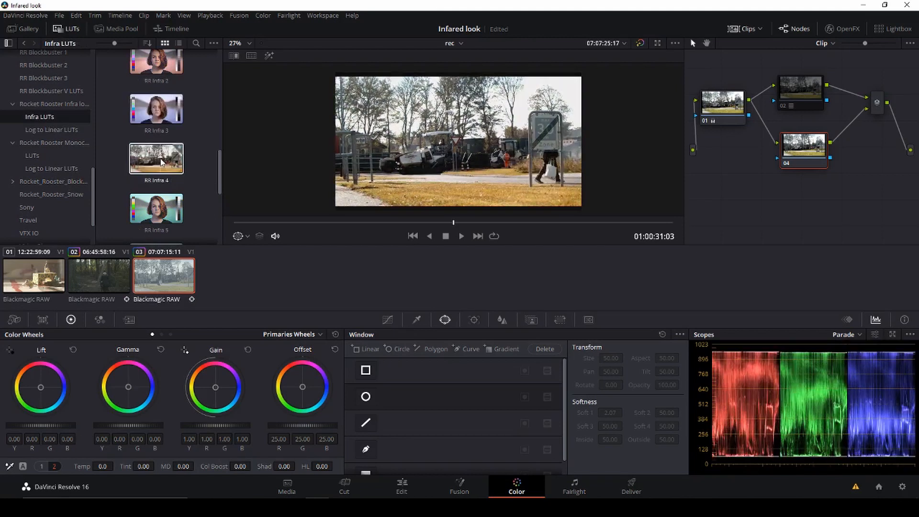
{"action": "scroll", "coordinate": [159, 144], "scroll_direction": "up", "scroll_amount": 2}
{"action": "scroll", "coordinate": [156, 97], "scroll_direction": "up", "scroll_amount": 3}
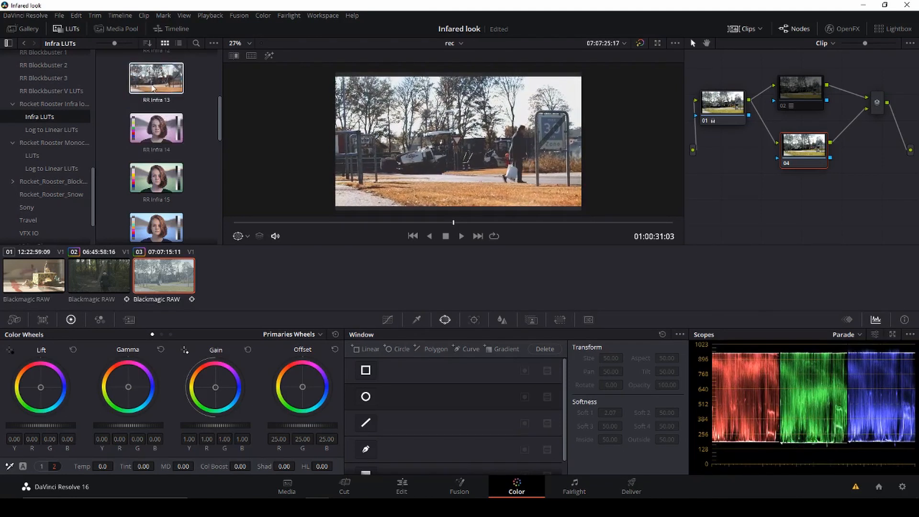
{"action": "double_click", "coordinate": [153, 87]}
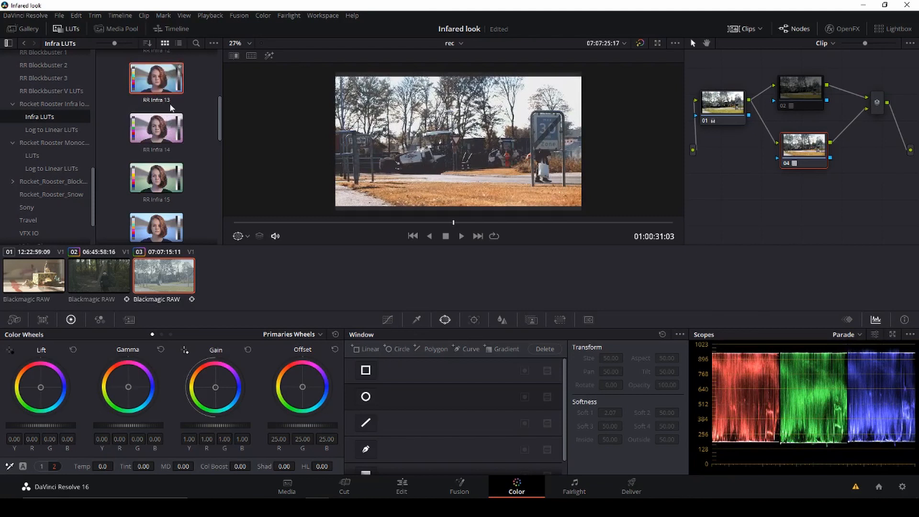
- Re-enable the Bayeux node and shift it slightly in the node graph
{"action": "left_click", "coordinate": [793, 99]}
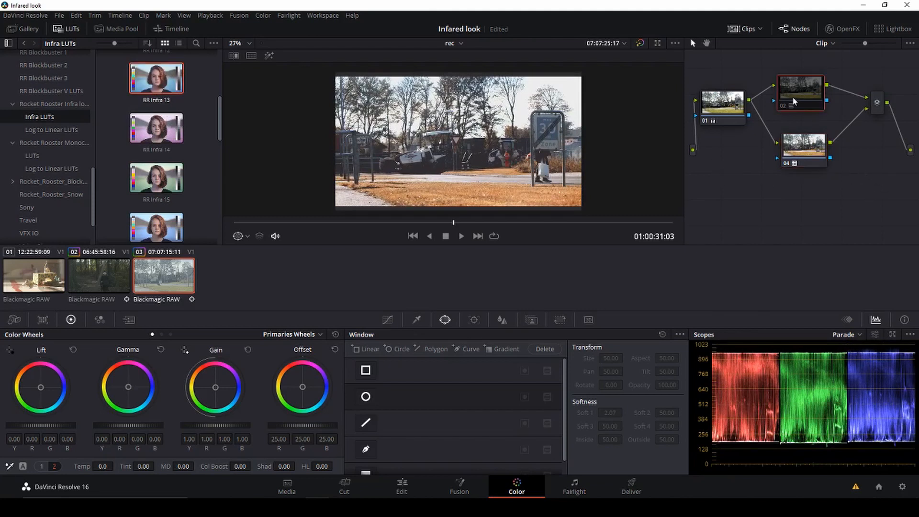
{"action": "key", "text": "ctrl+d"}
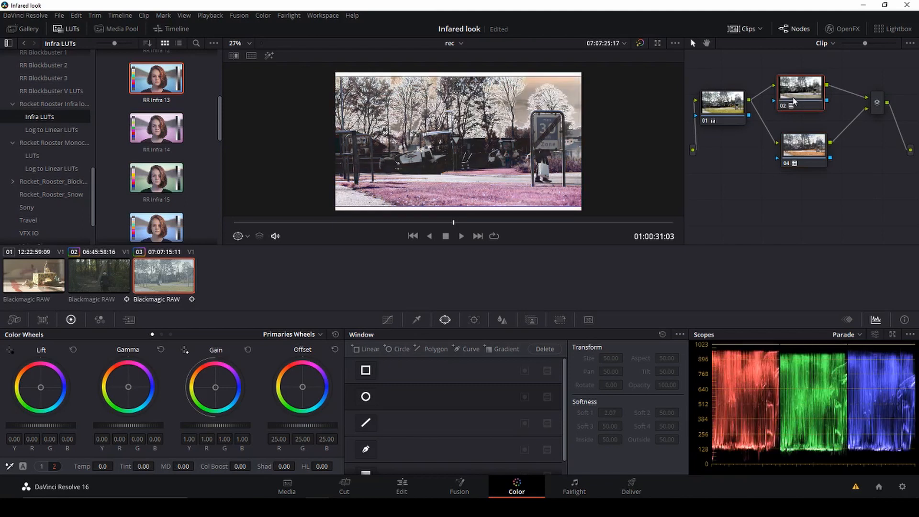
{"action": "left_click_drag", "start_coordinate": [793, 98], "coordinate": [795, 102]}
- On the parallel node, draw a closed curve window around the foreground grass, extending past the frame's right edge, and adjust its lower right corner
{"action": "left_click", "coordinate": [807, 143]}
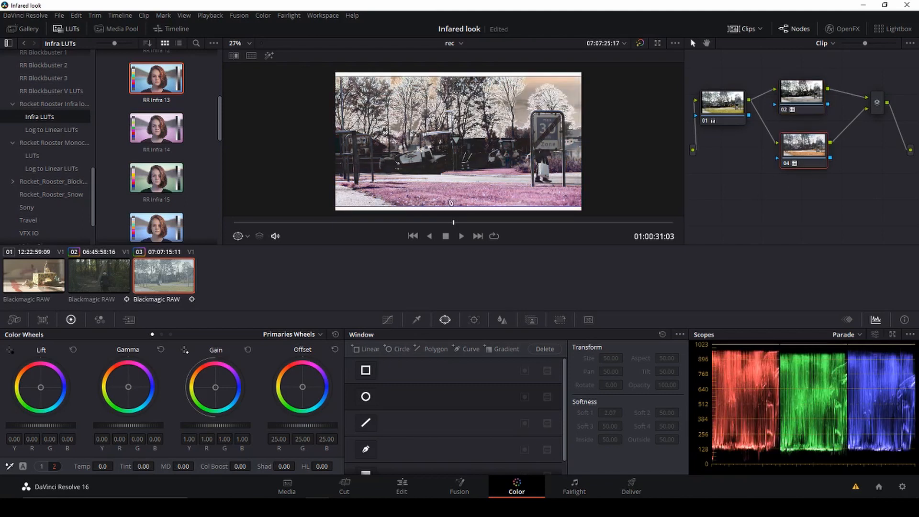
{"action": "left_click", "coordinate": [365, 450]}
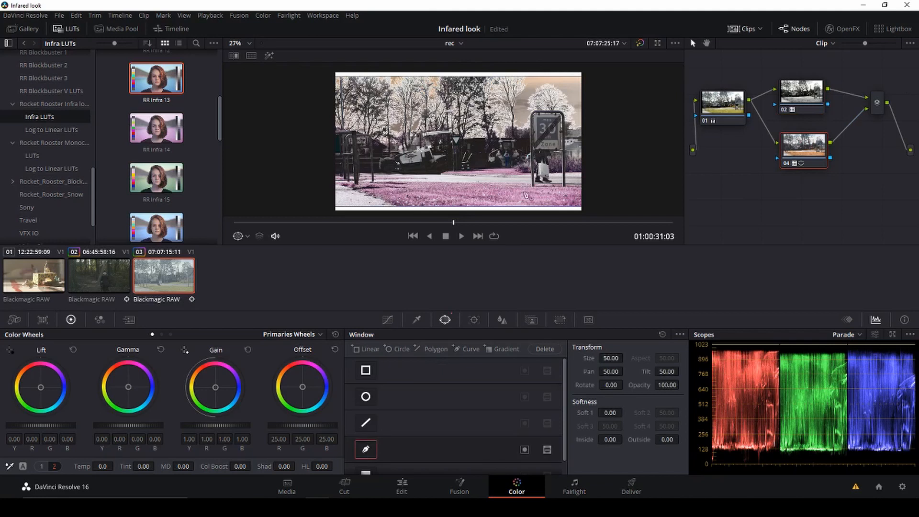
{"action": "left_click", "coordinate": [397, 206]}
{"action": "left_click", "coordinate": [337, 184]}
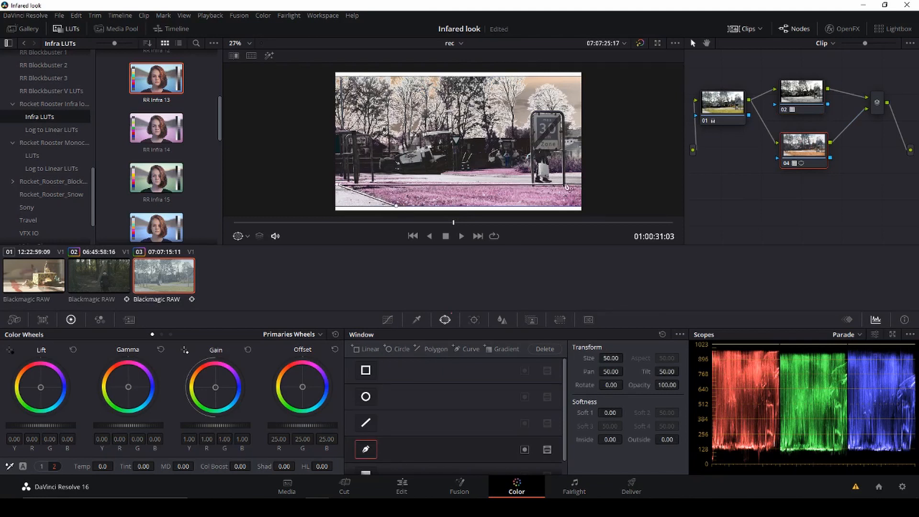
{"action": "left_click", "coordinate": [589, 184]}
{"action": "left_click", "coordinate": [596, 205]}
{"action": "left_click", "coordinate": [580, 206]}
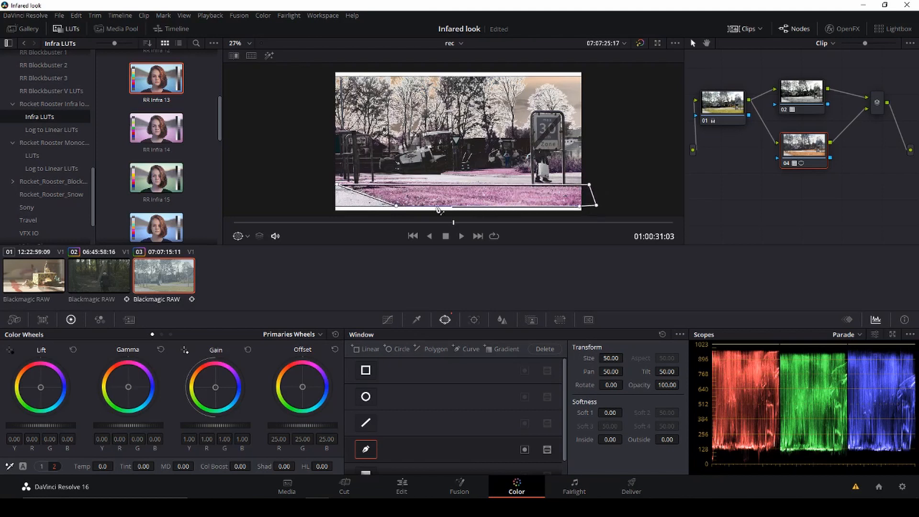
{"action": "left_click", "coordinate": [398, 208]}
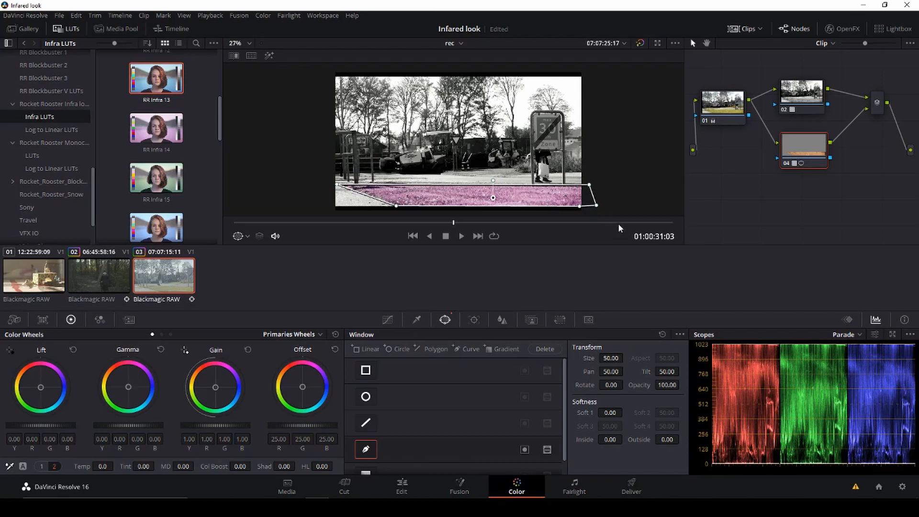
{"action": "left_click_drag", "start_coordinate": [598, 208], "coordinate": [591, 209]}
- Track the grass window backward to the clip's start and add a point on its upper edge to follow the grass
{"action": "left_click", "coordinate": [475, 321]}
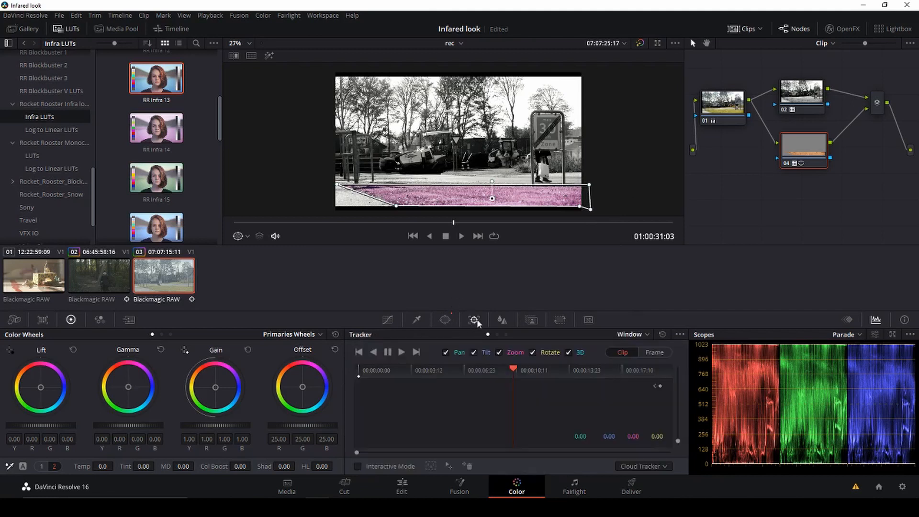
{"action": "left_click", "coordinate": [374, 352]}
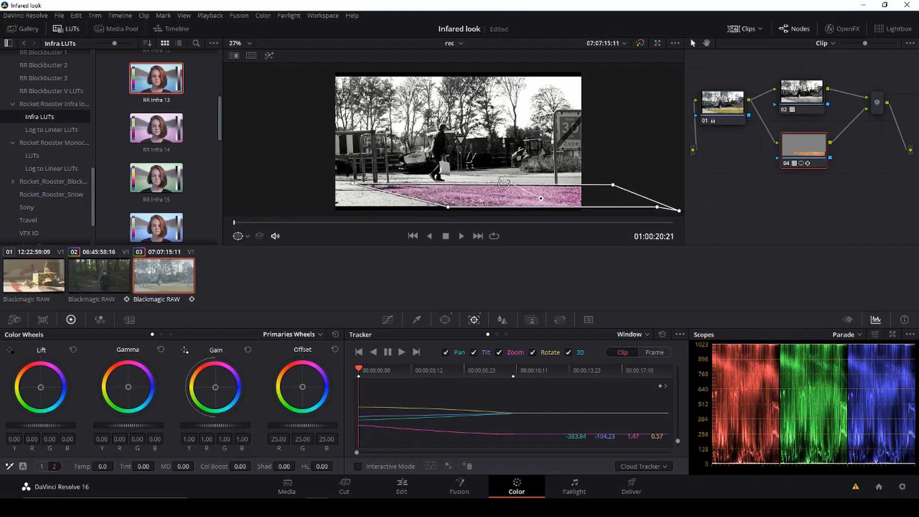
{"action": "left_click_drag", "start_coordinate": [493, 187], "coordinate": [487, 186]}
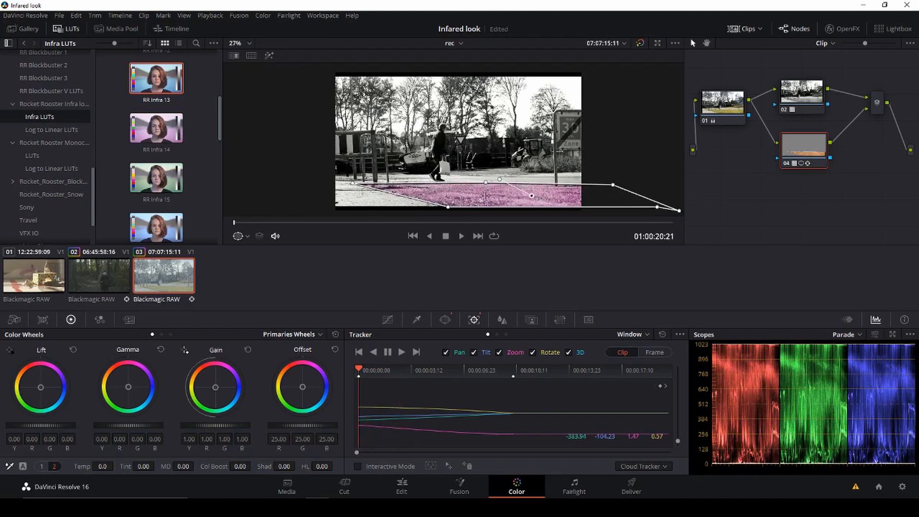
- Track the grass window forward from its original frame to the clip's end and extend its right-hand corners beyond the frame
{"action": "left_click_drag", "start_coordinate": [359, 373], "coordinate": [515, 371]}
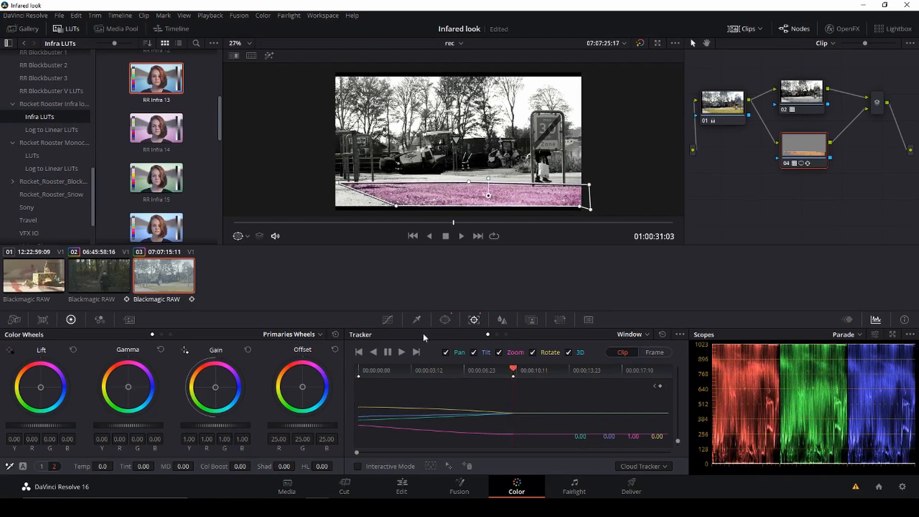
{"action": "left_click", "coordinate": [402, 353]}
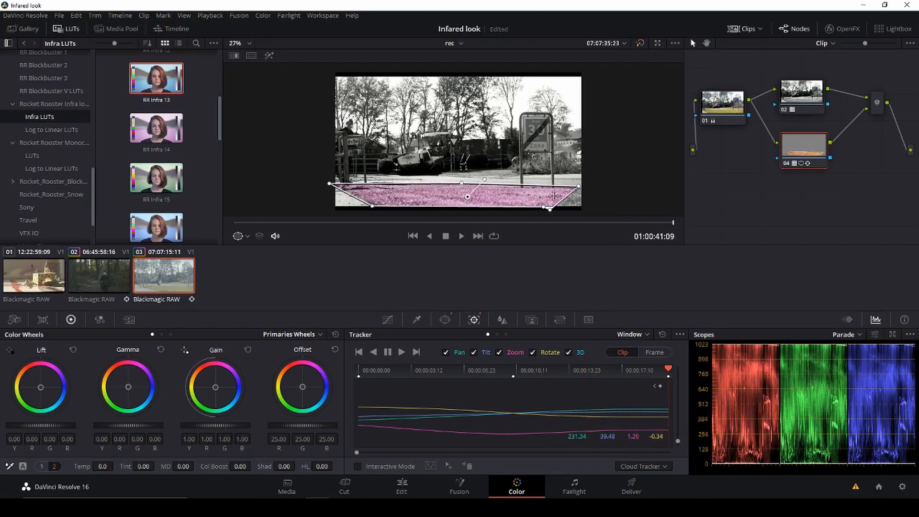
{"action": "left_click_drag", "start_coordinate": [552, 213], "coordinate": [634, 184]}
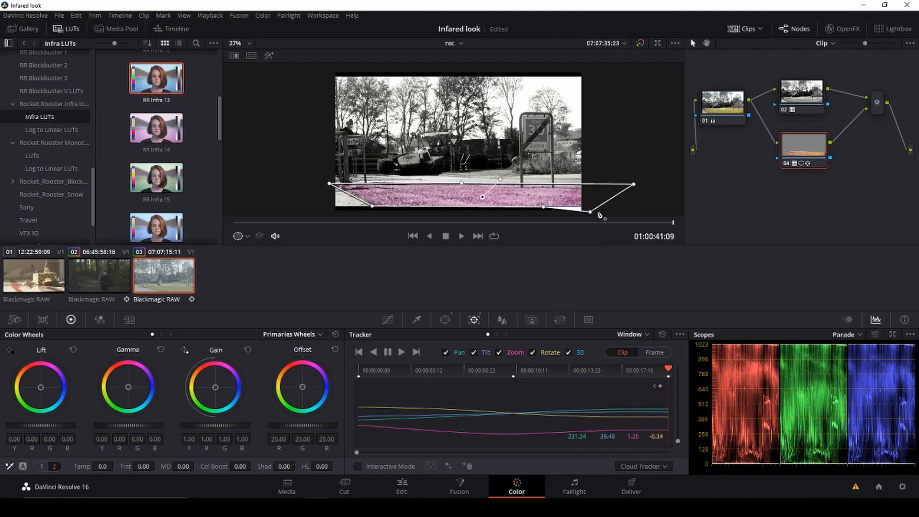
- Scrub back to the clip's start to check the tracked window, and play the graded clip on the Edit page
{"action": "left_click_drag", "start_coordinate": [669, 370], "coordinate": [666, 370]}
{"action": "left_click_drag", "start_coordinate": [525, 371], "coordinate": [348, 359]}
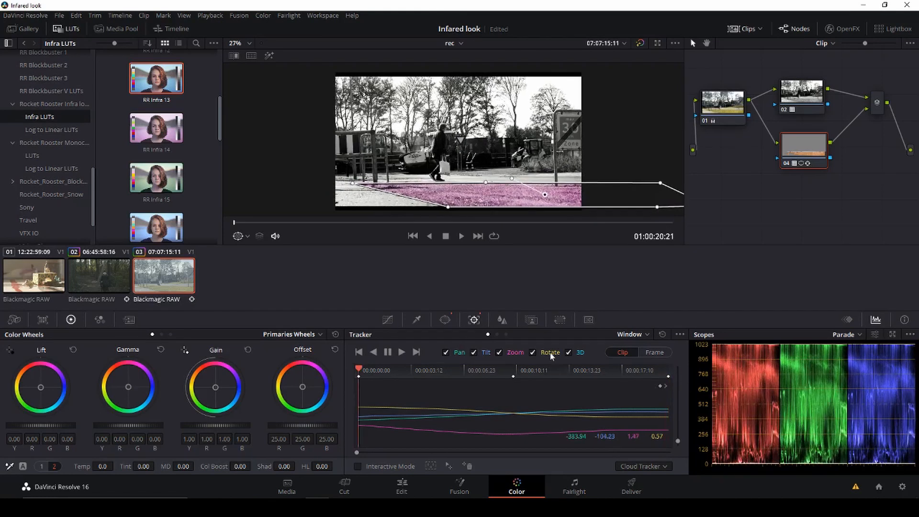
{"action": "left_click", "coordinate": [401, 488]}
{"action": "key", "text": "space"}
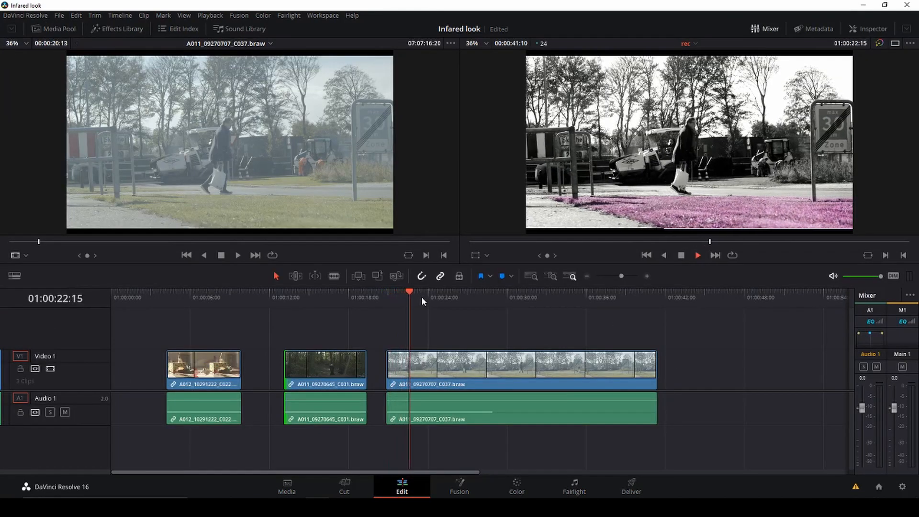